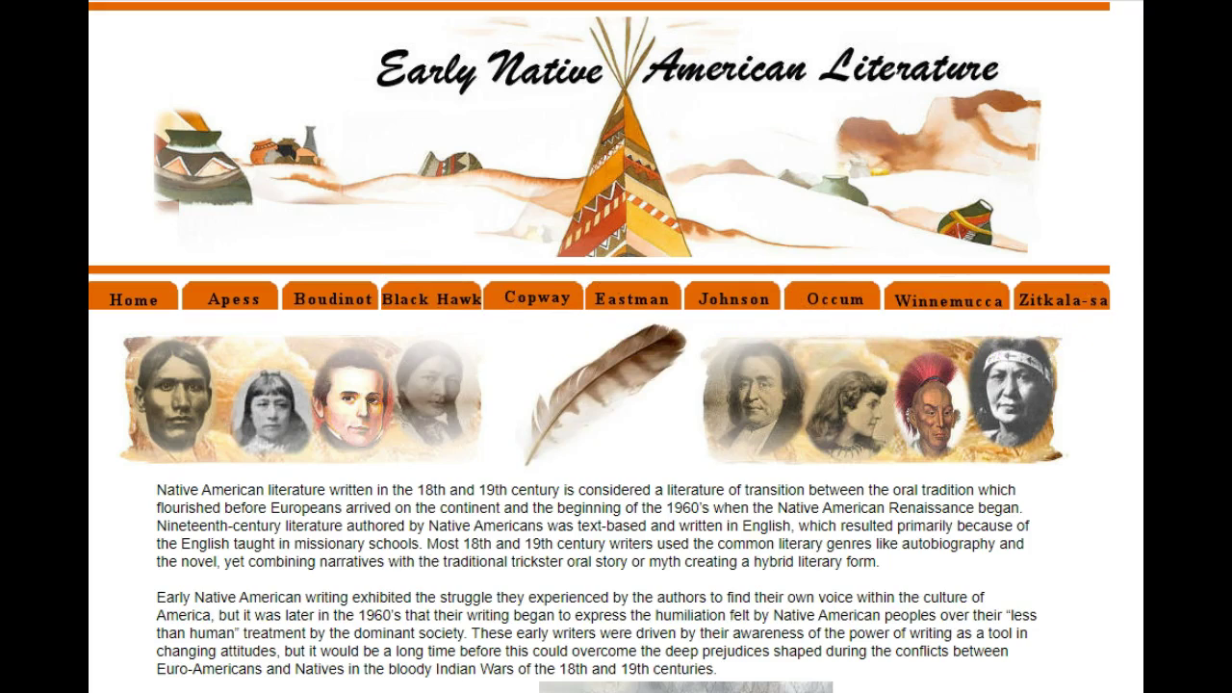
# - Scroll past the Copway section to the Early Native American Women Writers passage on Callahan
pyautogui.scroll(-2, 600, 347)
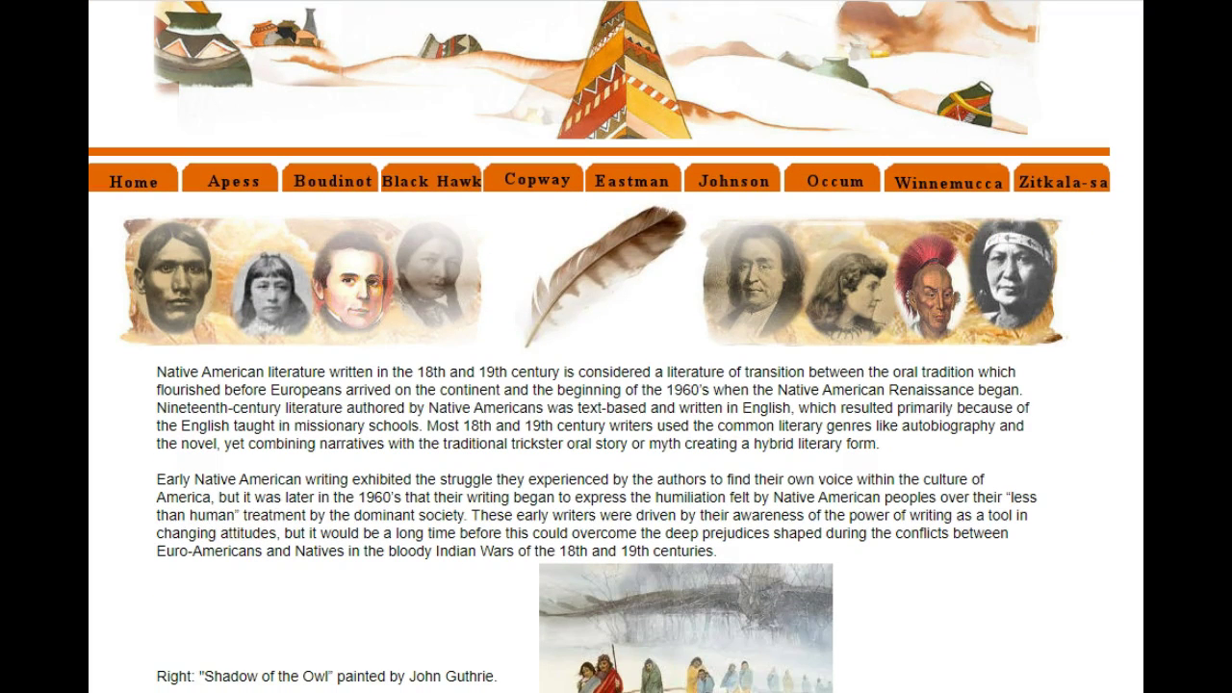
pyautogui.scroll(-4, 600, 346)
pyautogui.scroll(-5, 599, 346)
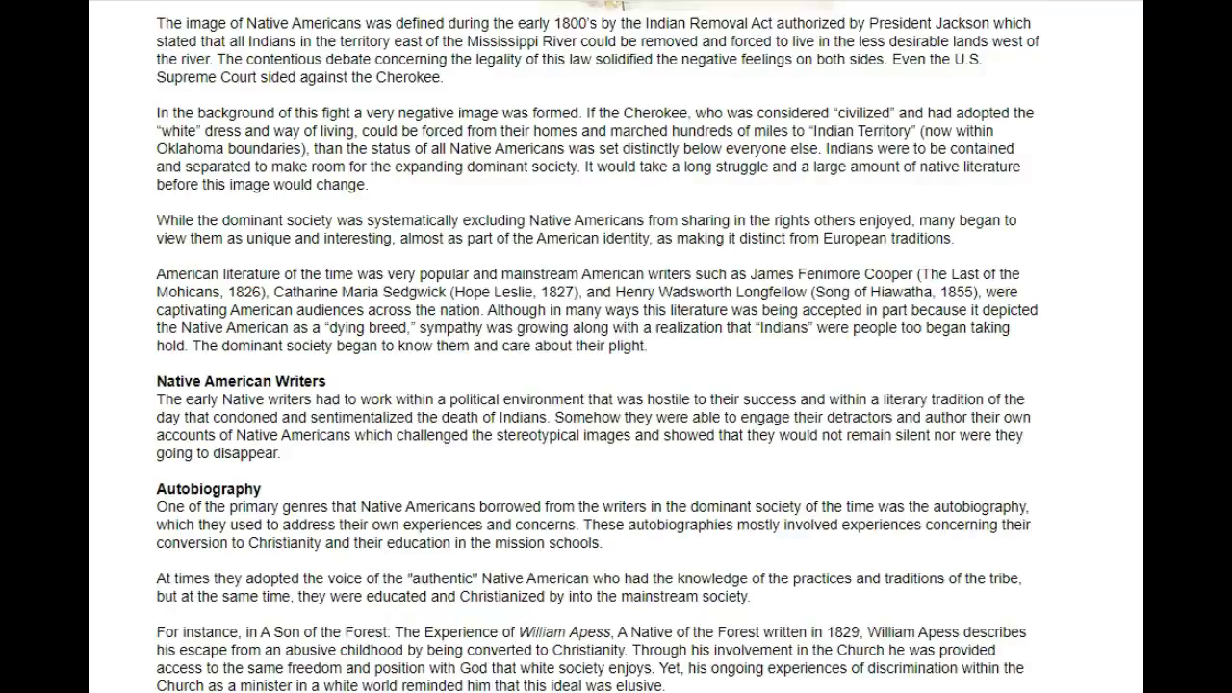
pyautogui.scroll(-6, 600, 347)
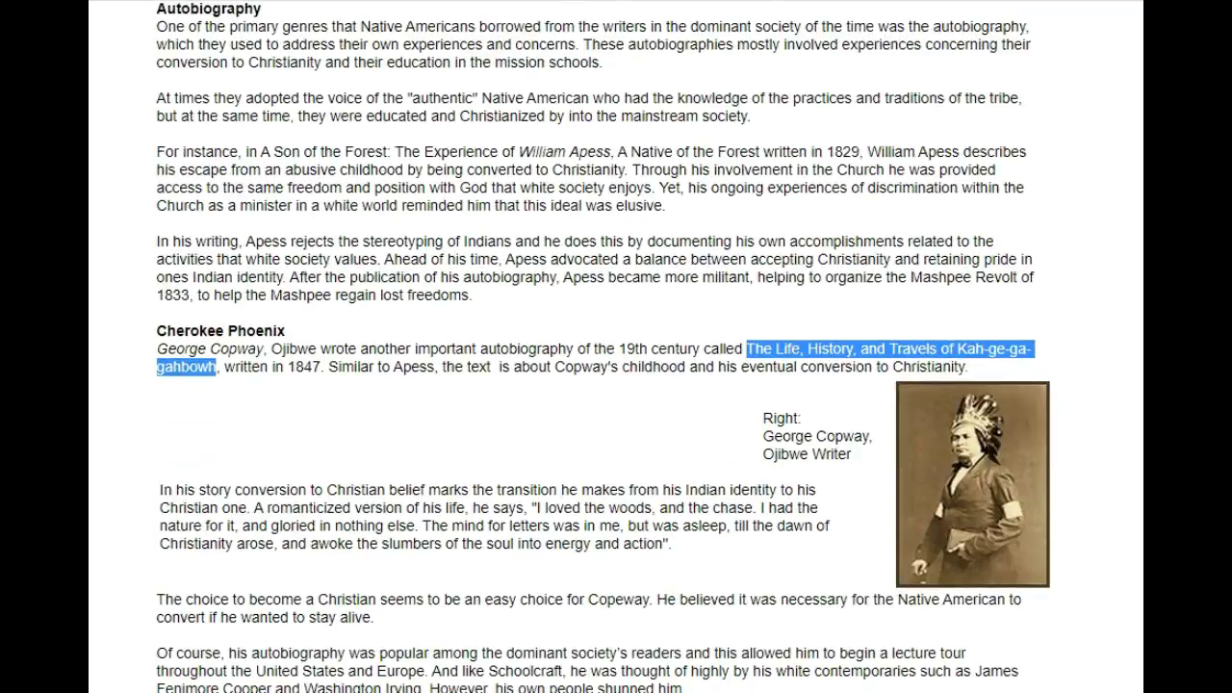
pyautogui.click(1078, 370)
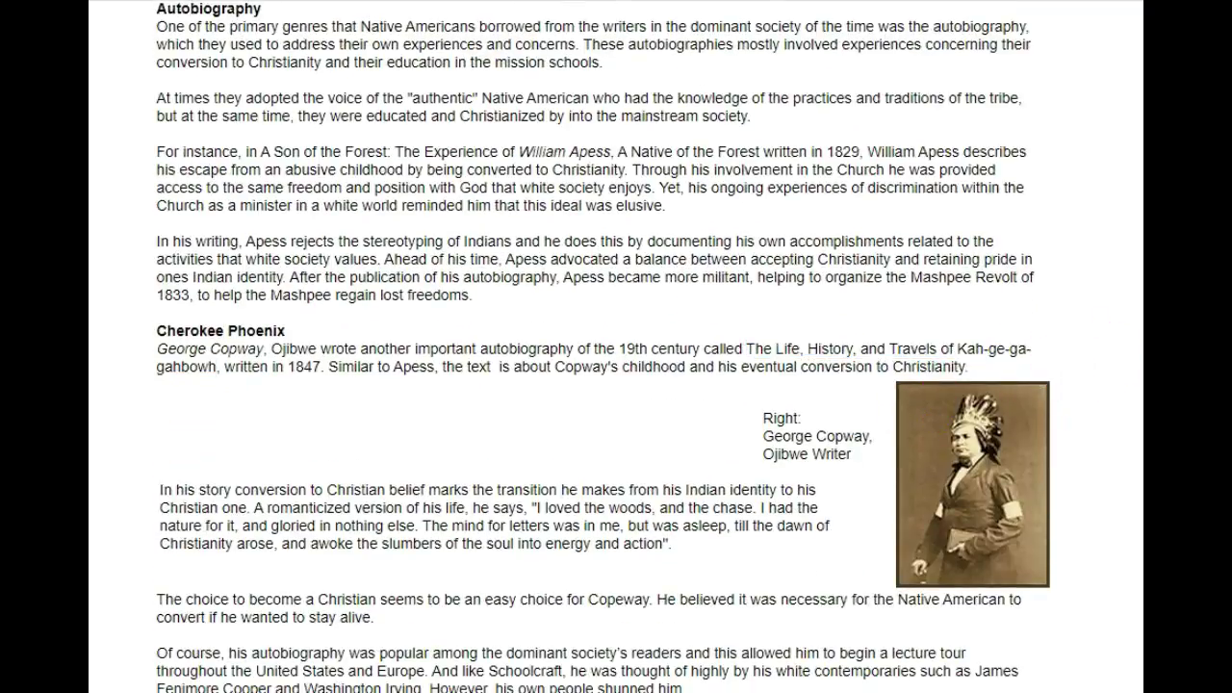
pyautogui.scroll(-5, 603, 347)
pyautogui.scroll(-4, 603, 346)
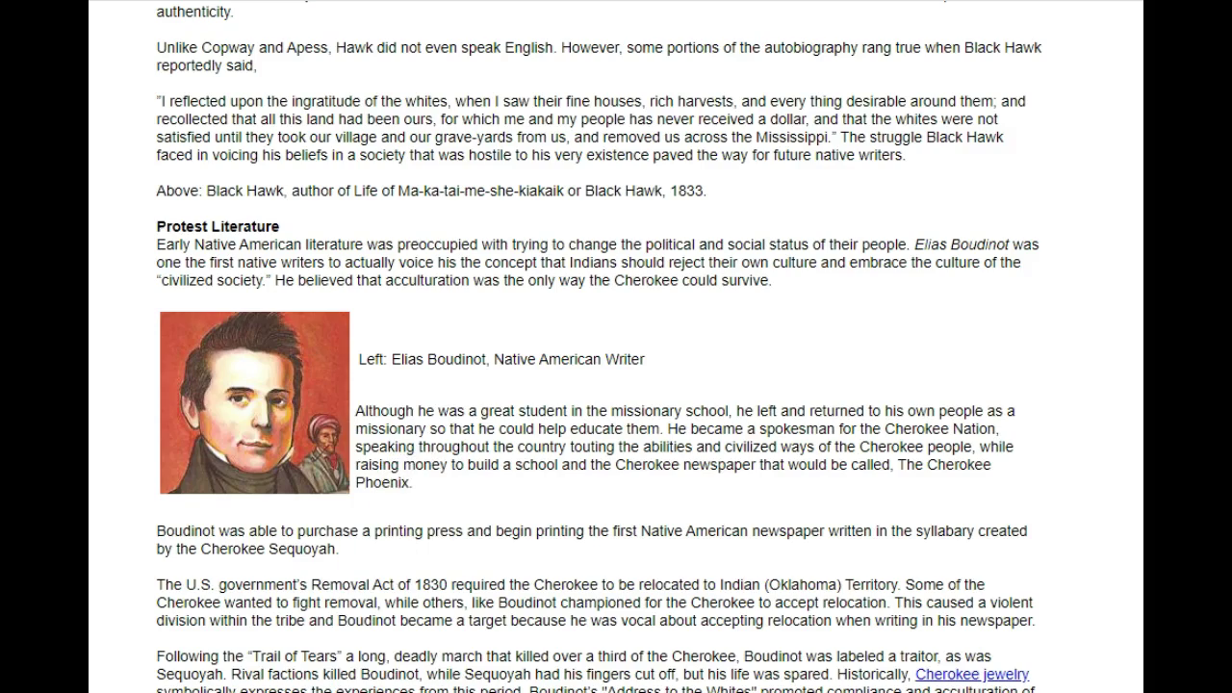
pyautogui.scroll(-7, 603, 347)
pyautogui.scroll(-5, 602, 346)
pyautogui.scroll(-1, 597, 346)
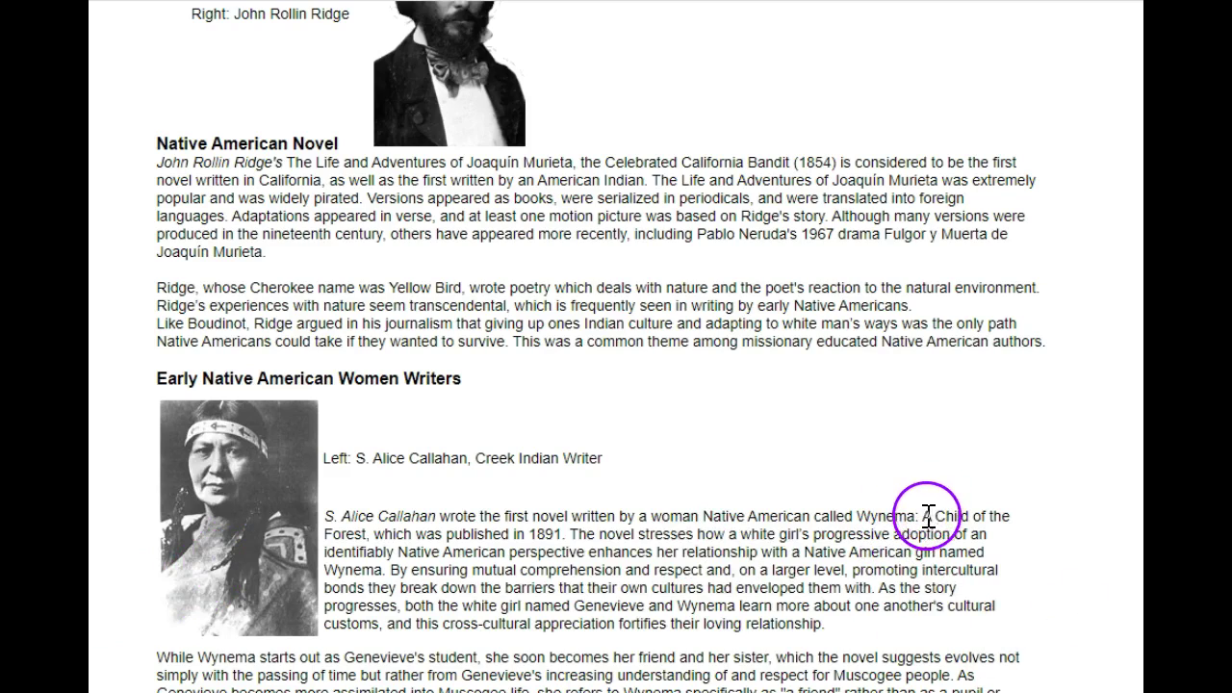
# - Copy the novel title 'Wynema: A Child of the Forest' from the article
pyautogui.moveTo(857, 516); pyautogui.dragTo(372, 541)
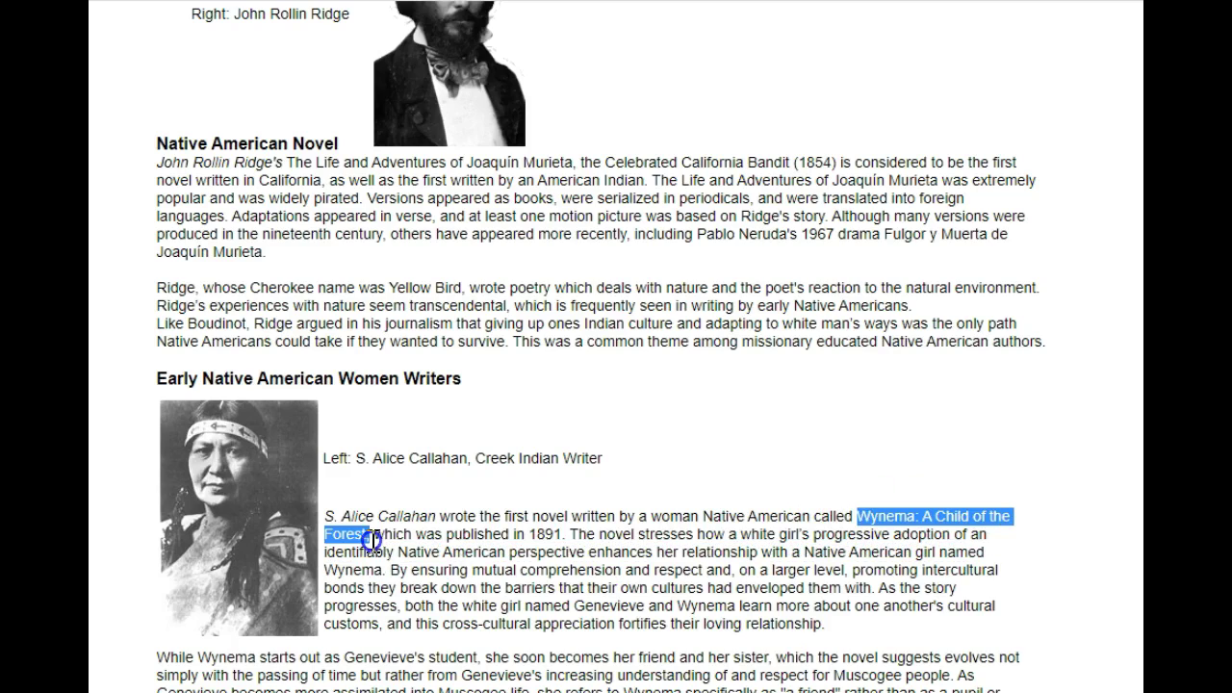
pyautogui.rightClick(1000, 533)
pyautogui.click(1024, 546)
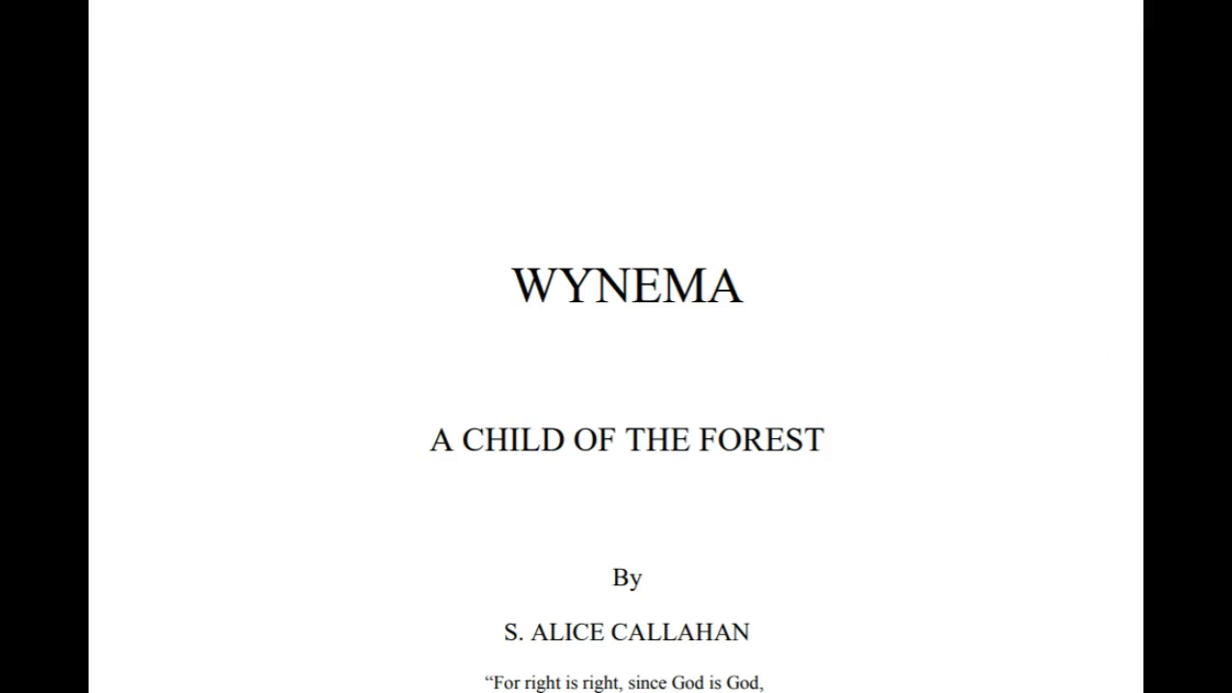
pyautogui.scroll(-5, 616, 385)
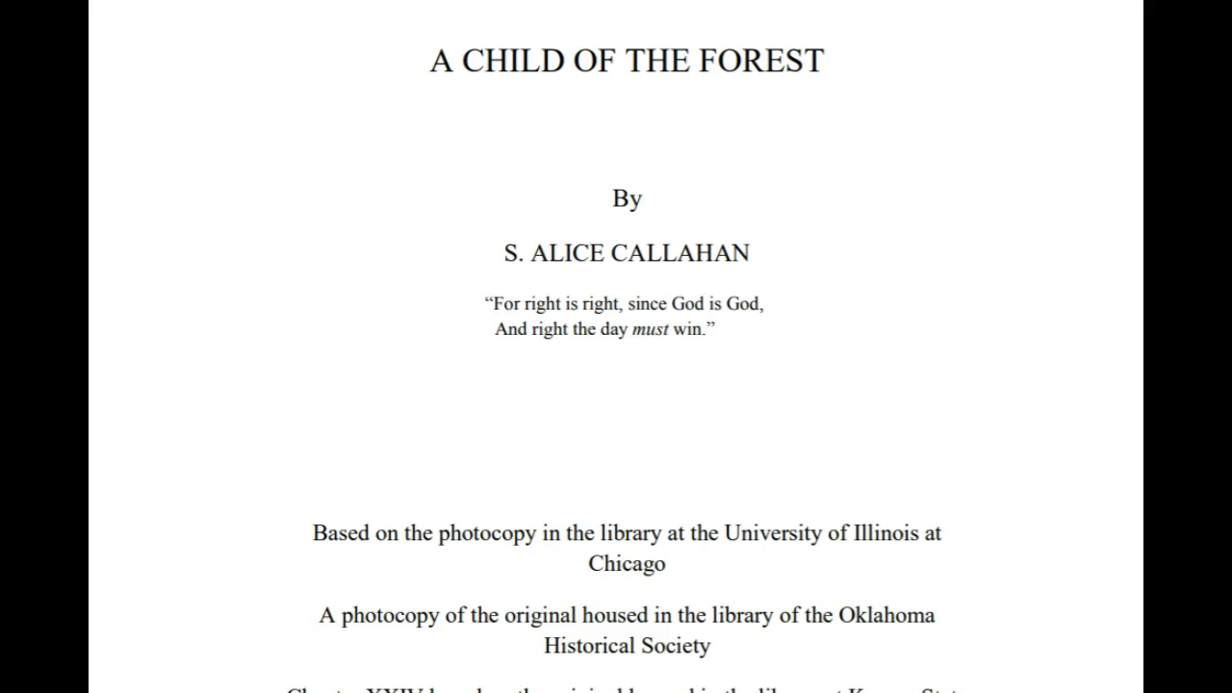
pyautogui.scroll(-6, 616, 385)
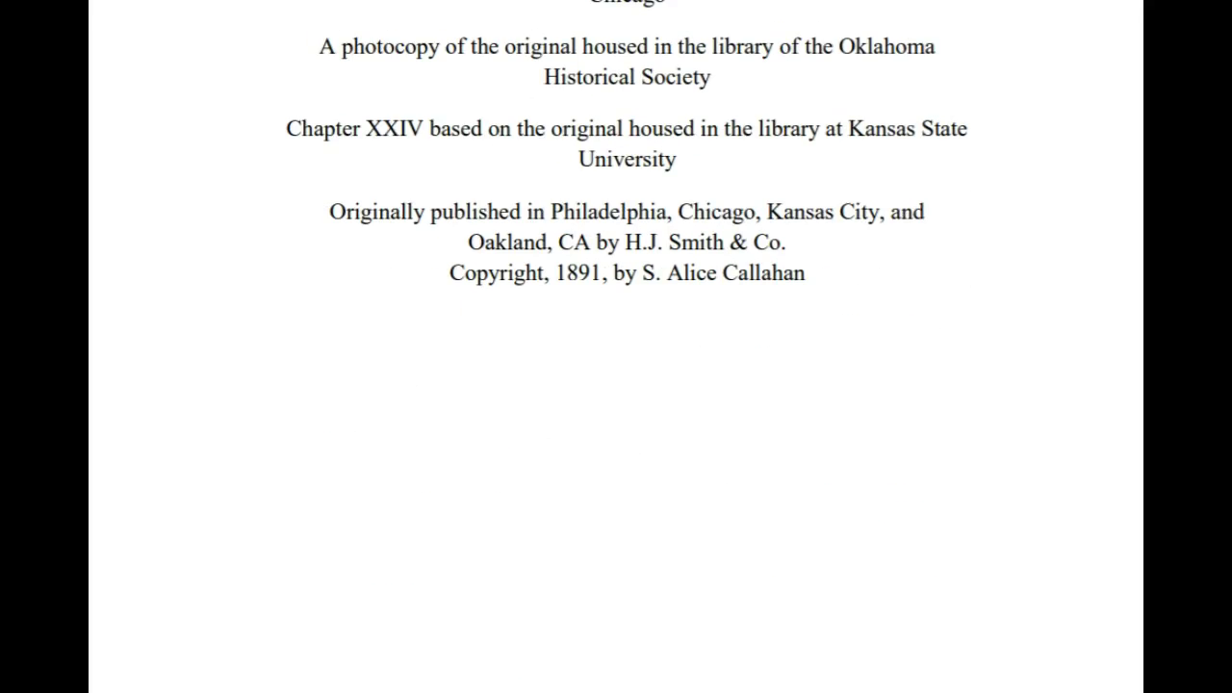
pyautogui.scroll(-7, 616, 385)
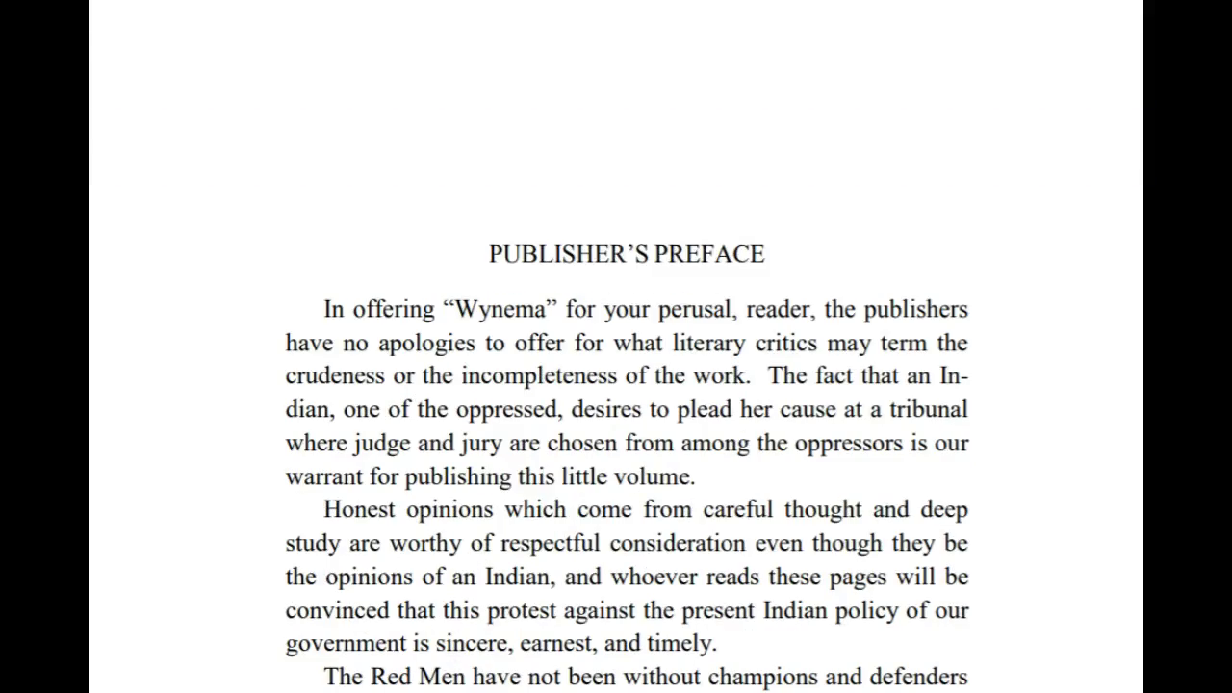
pyautogui.scroll(-15, 616, 385)
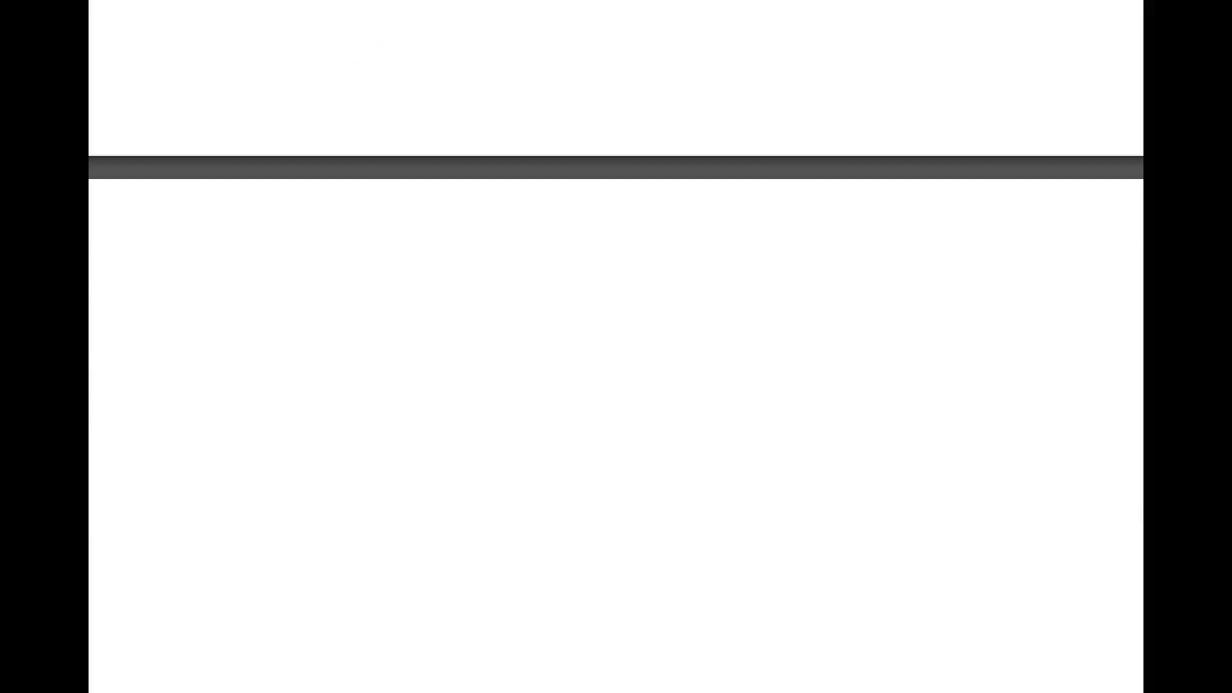
pyautogui.scroll(-2, 616, 385)
pyautogui.scroll(-10, 616, 385)
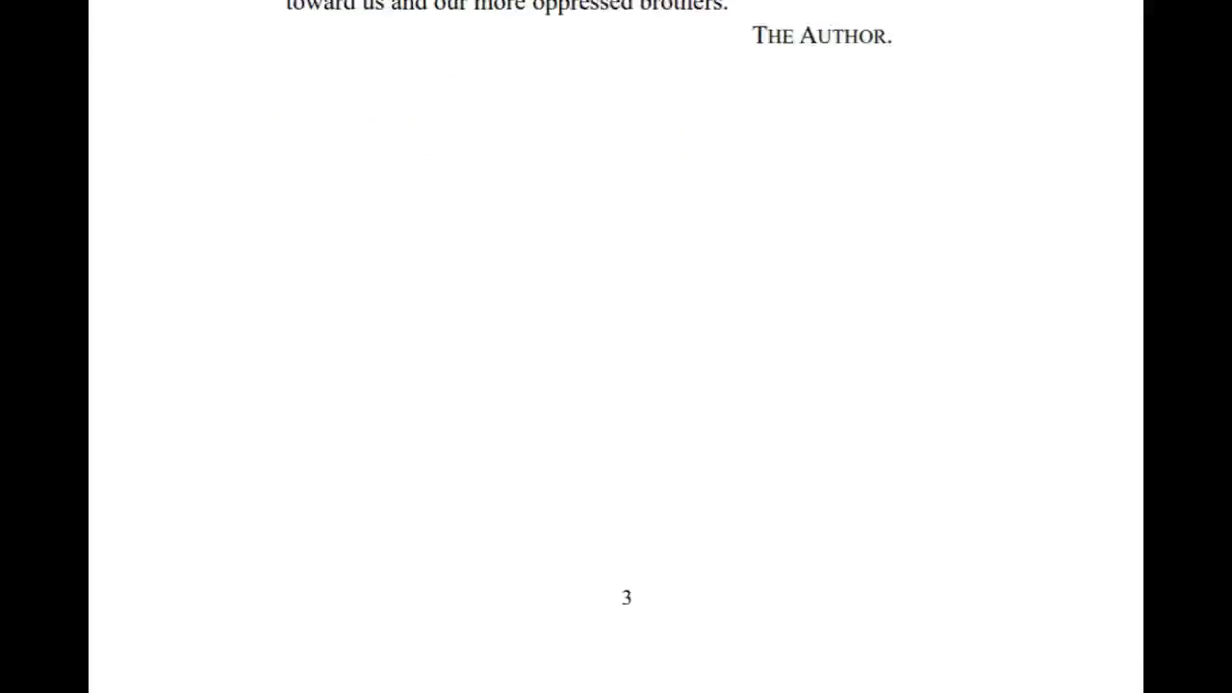
pyautogui.scroll(-17, 616, 385)
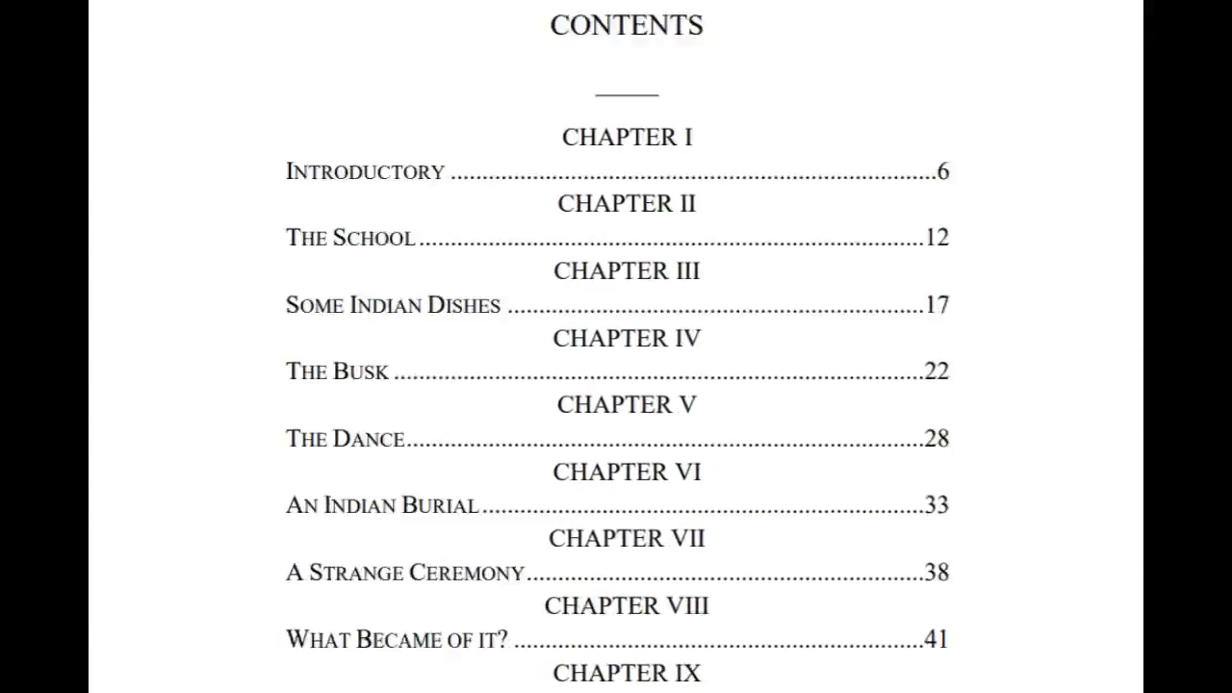
pyautogui.scroll(-10, 616, 385)
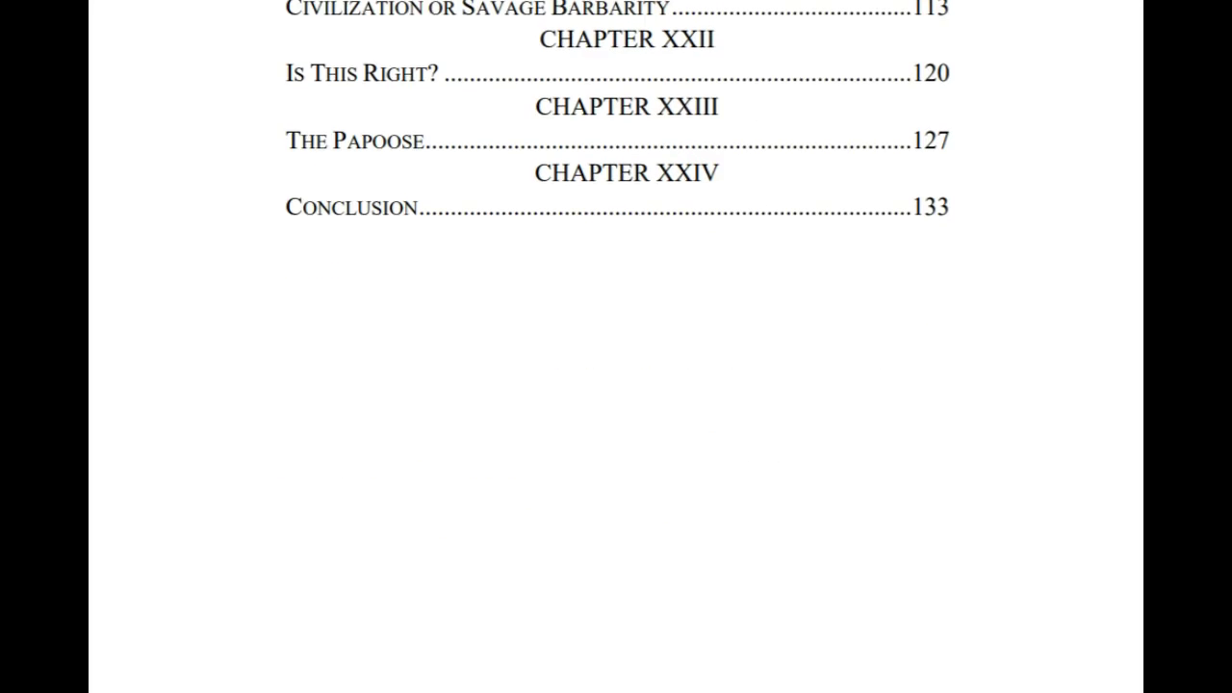
pyautogui.scroll(-14, 616, 385)
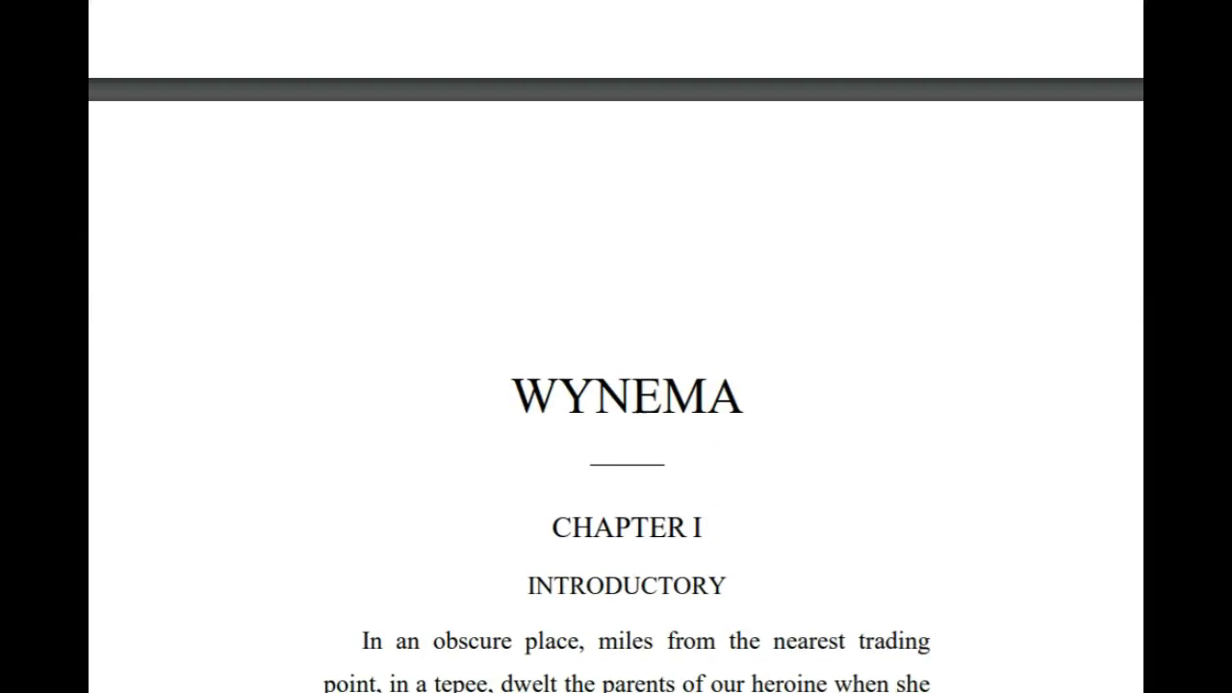
pyautogui.scroll(-3, 616, 385)
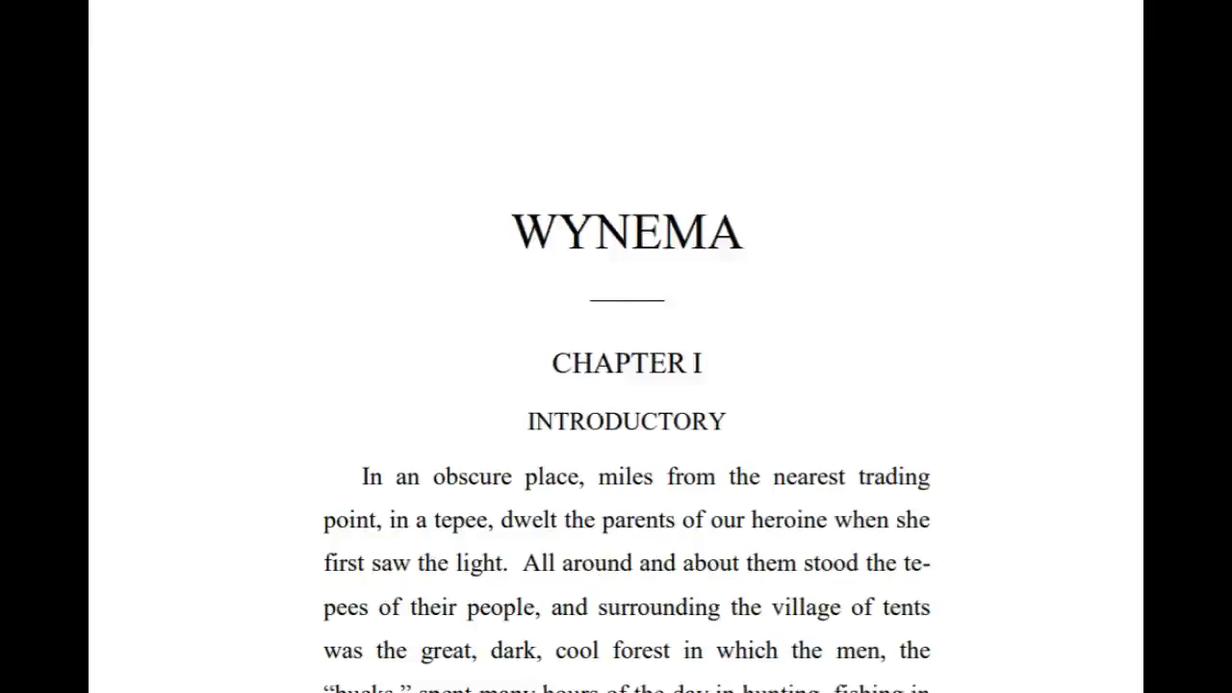
pyautogui.scroll(-1, 616, 385)
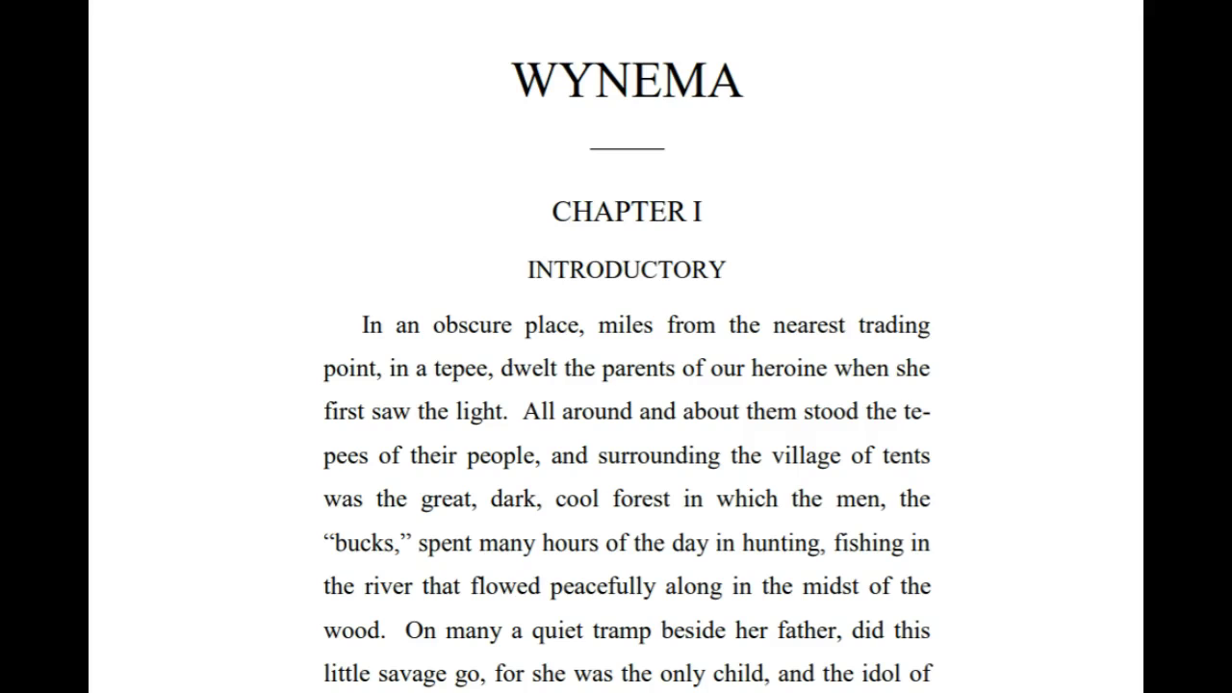
pyautogui.scroll(5, 616, 385)
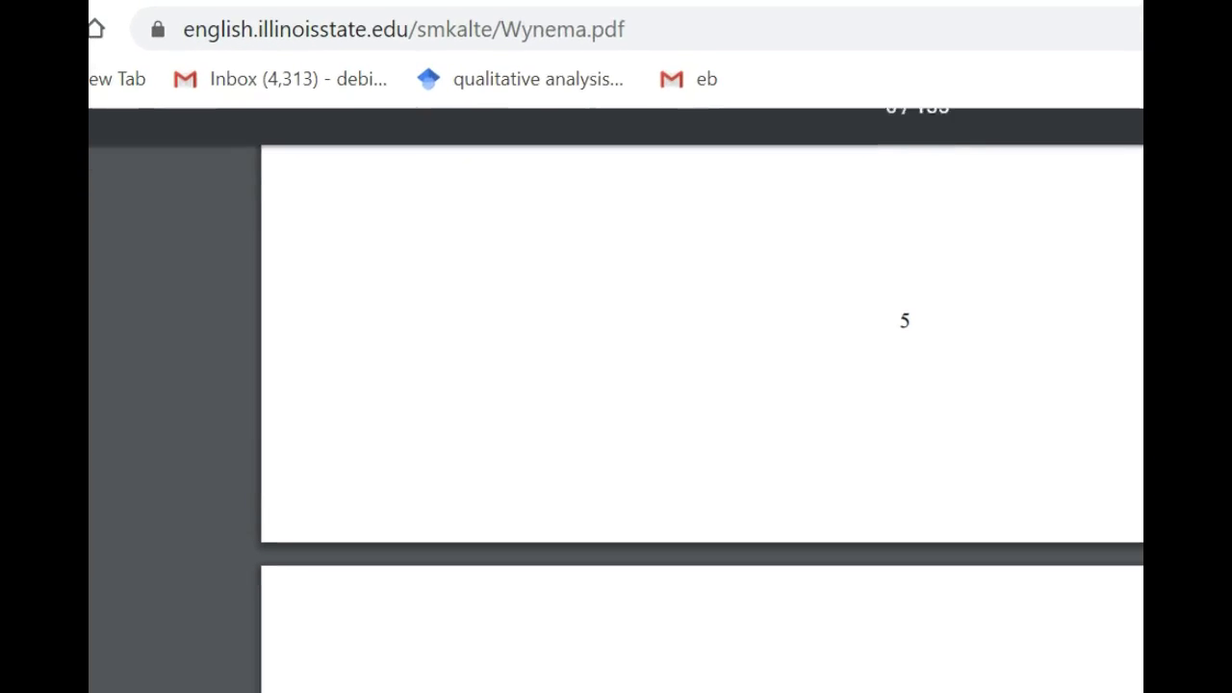
# - Copy the Wynema.pdf address and switch to the EasyBib Native American Lit list
pyautogui.click(652, 32)
pyautogui.hotkey('ctrl', 'c')
pyautogui.rightClick(597, 29)
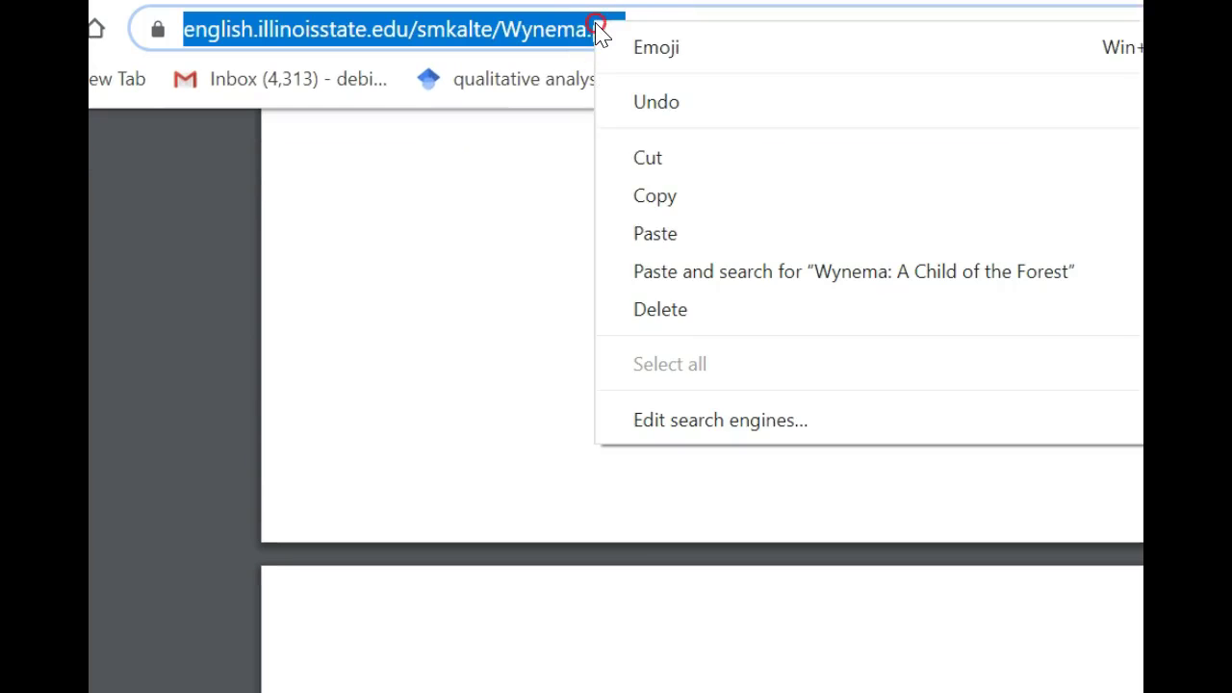
pyautogui.click(656, 204)
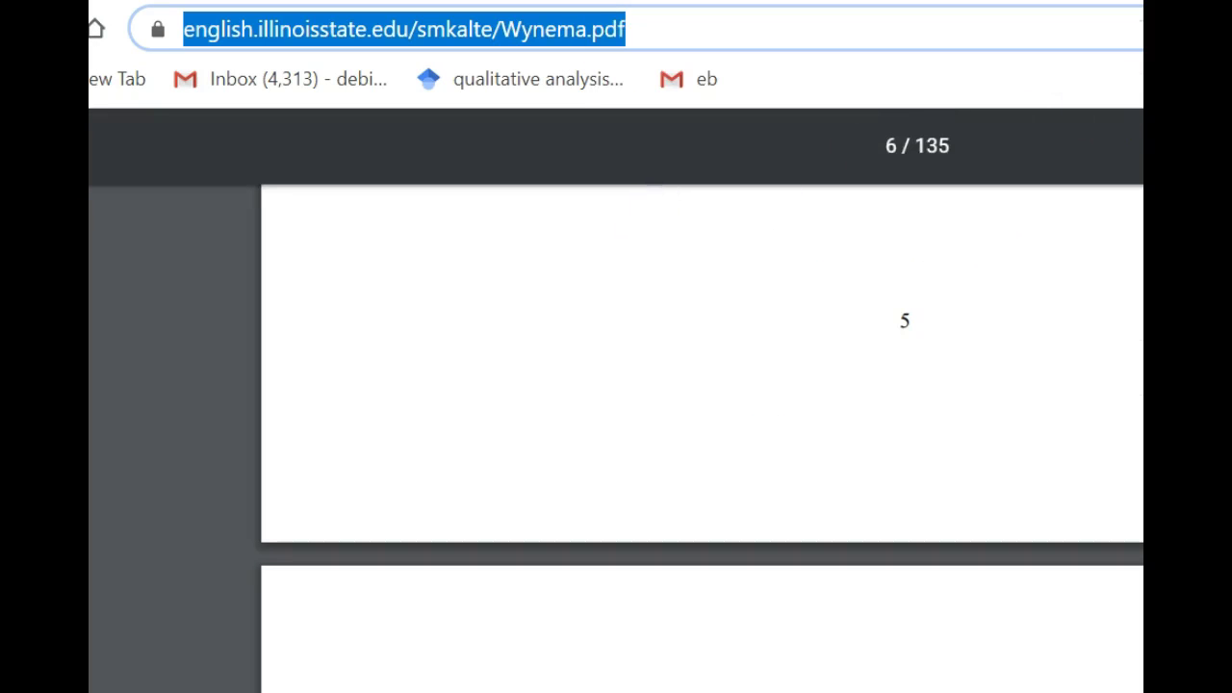
pyautogui.click(1069, 5)
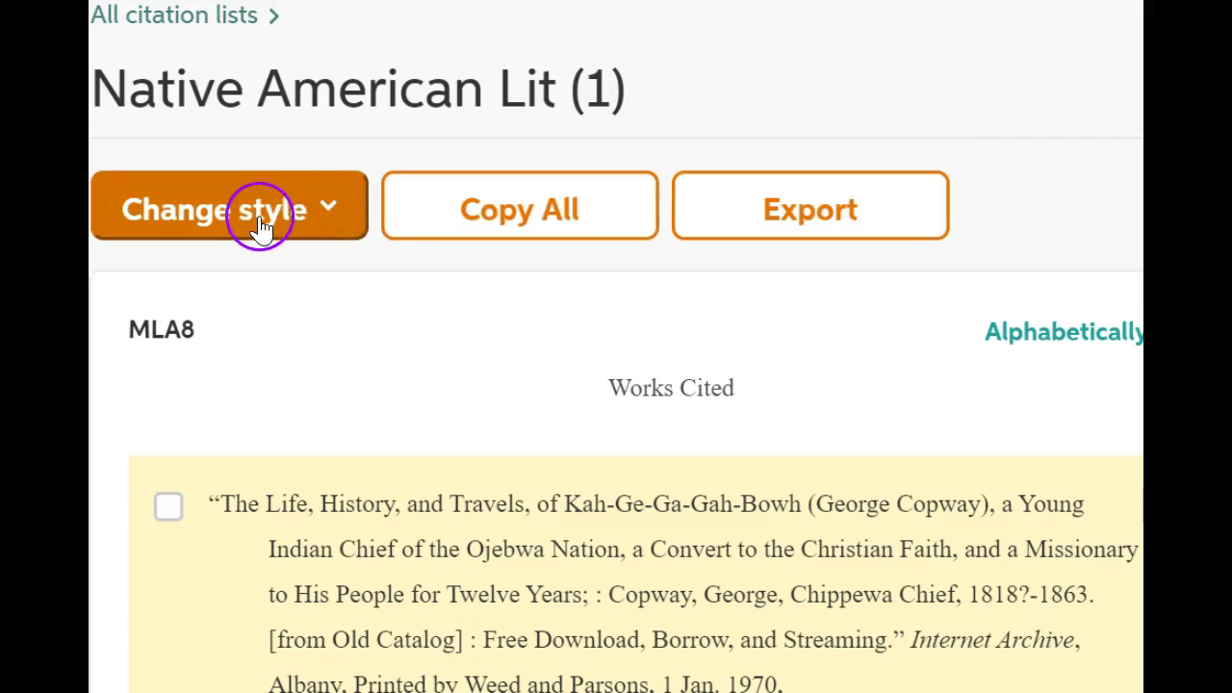
# - Create a new Website citation by searching the pasted Wynema PDF URL
pyautogui.scroll(4, 616, 385)
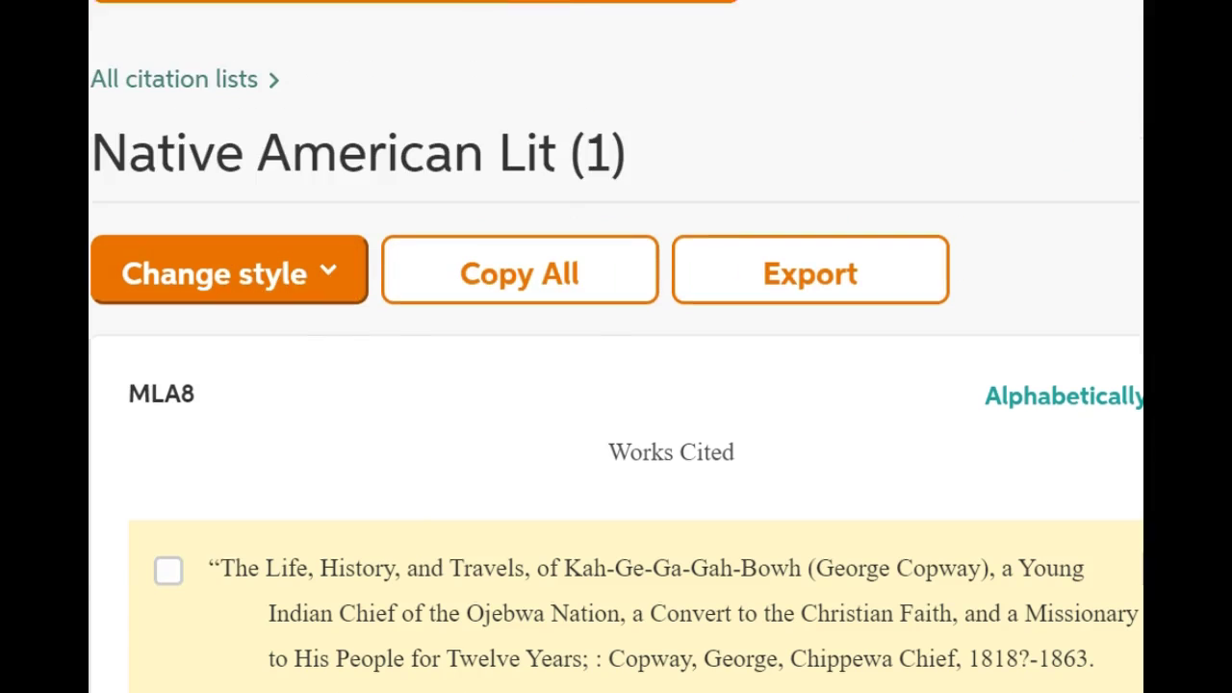
pyautogui.click(424, 266)
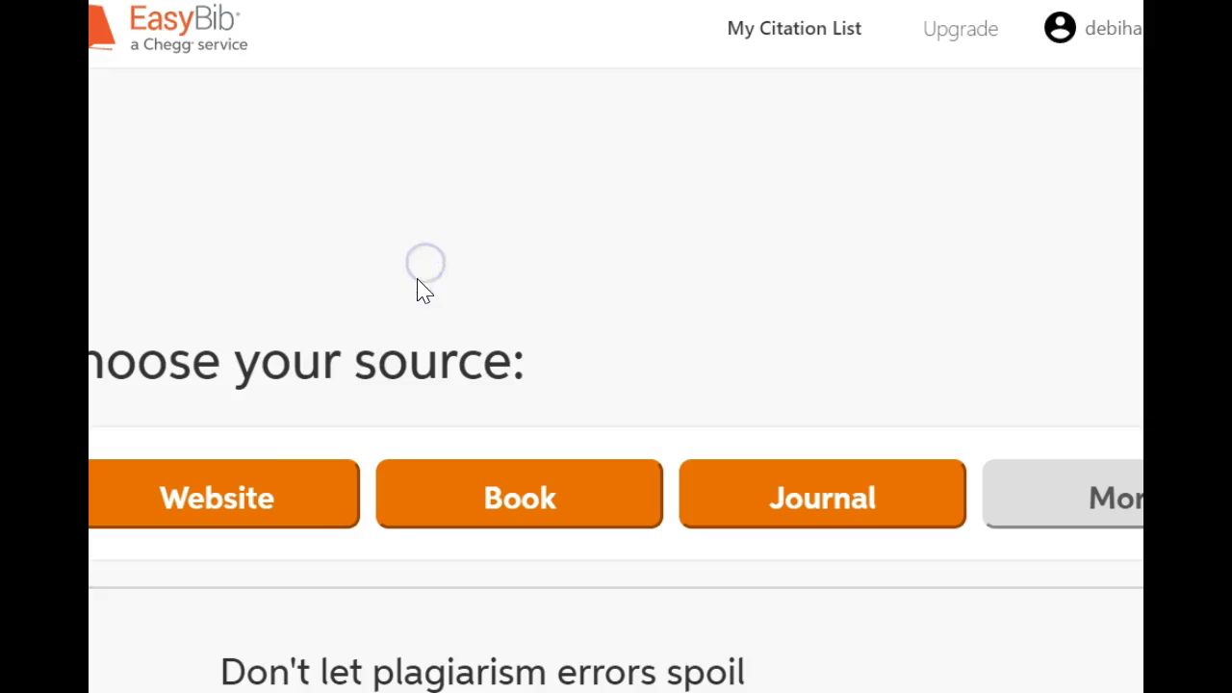
pyautogui.click(234, 501)
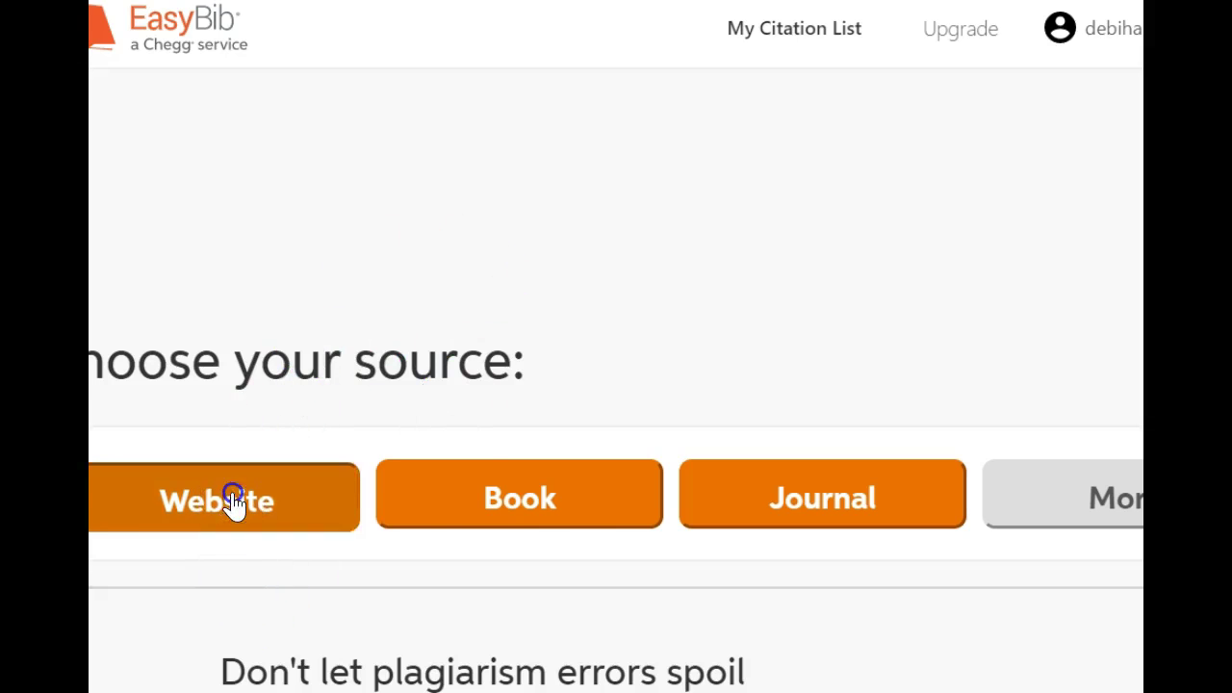
pyautogui.rightClick(234, 491)
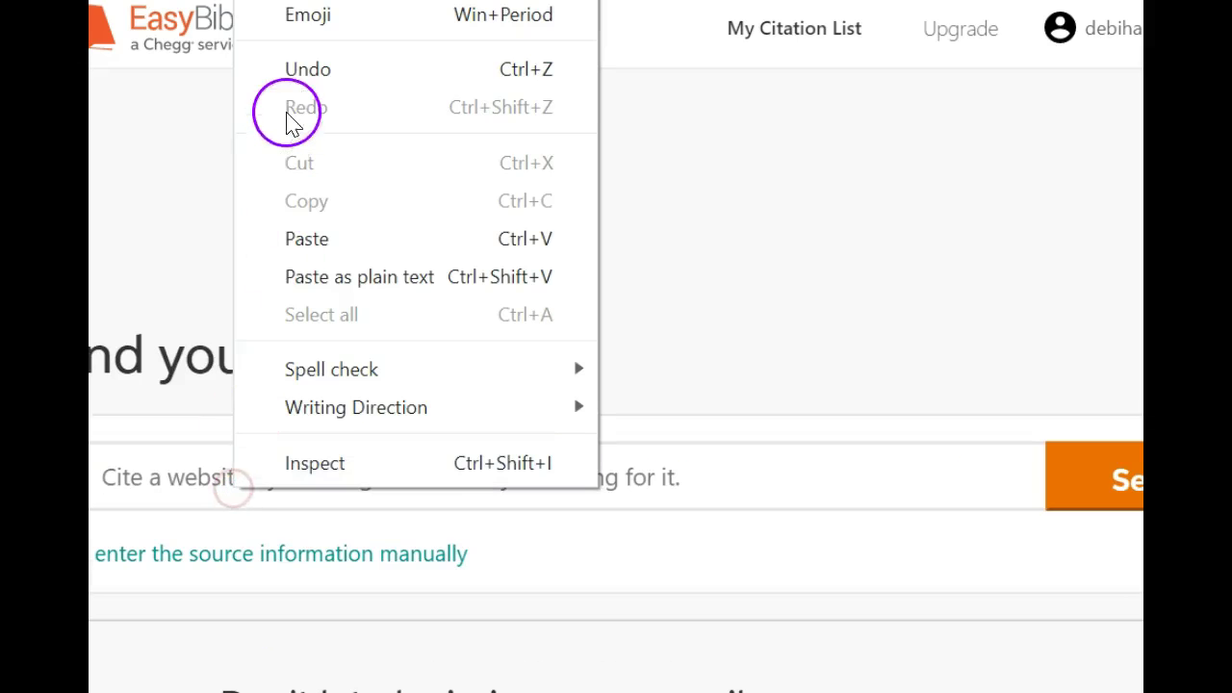
pyautogui.click(306, 239)
pyautogui.click(1122, 479)
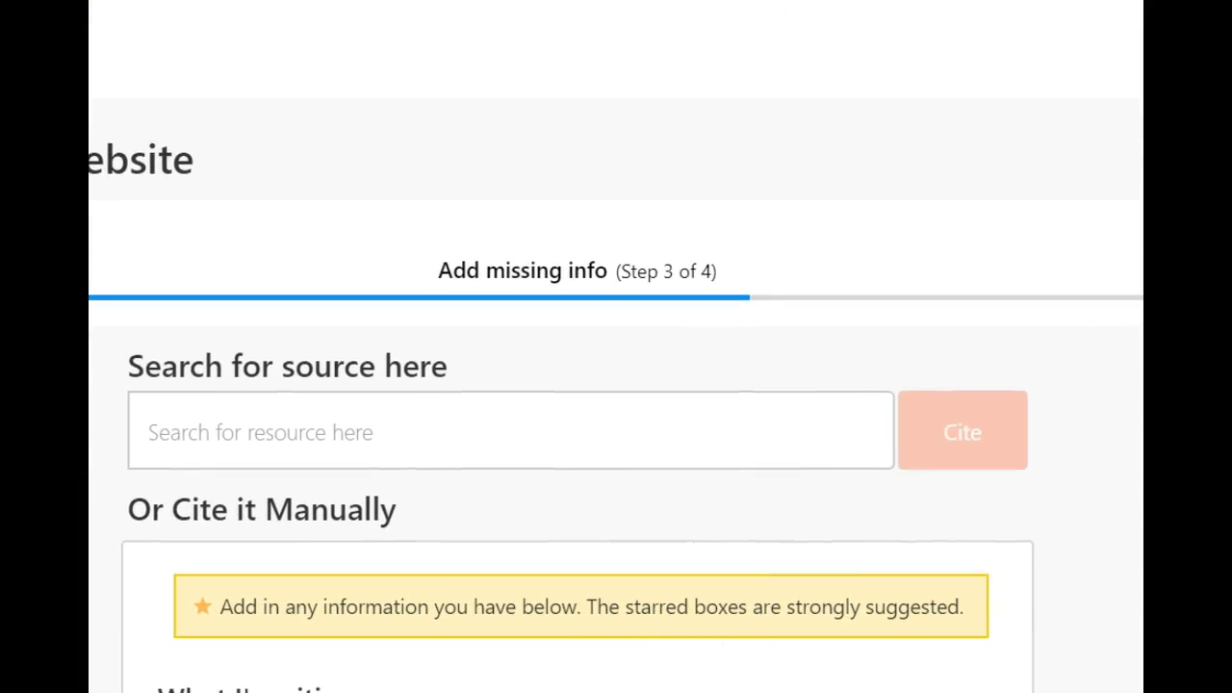
# - Scroll through the Add missing info form for the website citation
pyautogui.scroll(-5, 616, 405)
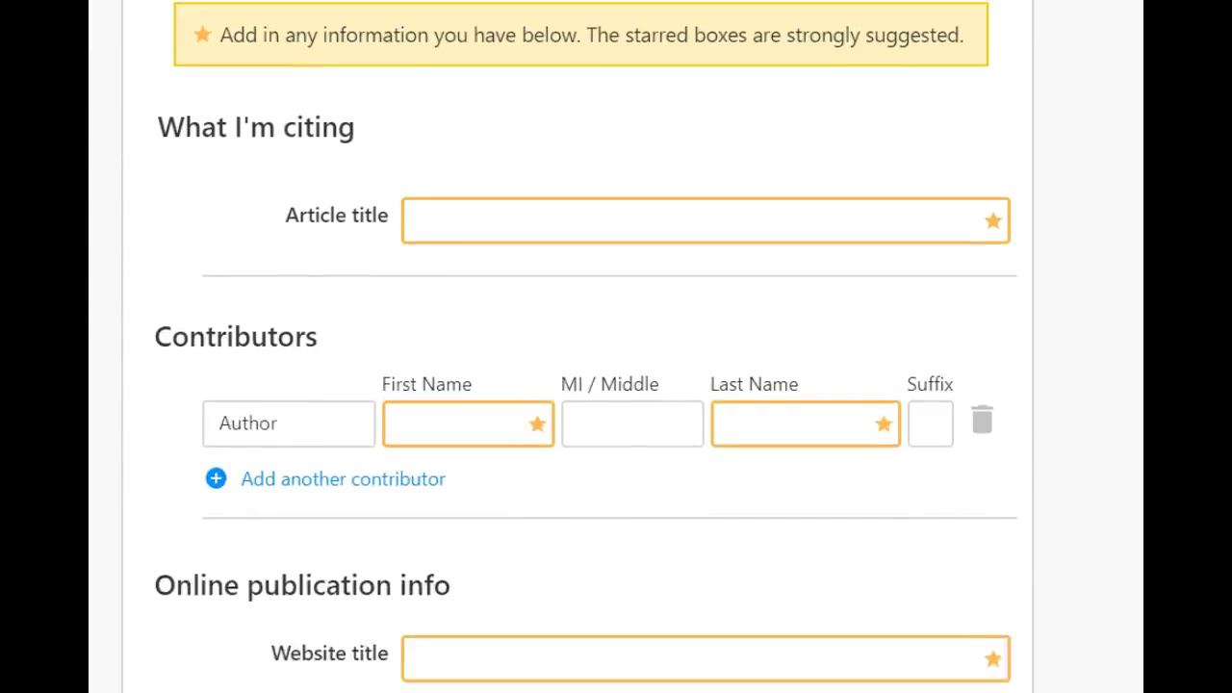
pyautogui.scroll(-4, 616, 385)
pyautogui.scroll(10, 616, 385)
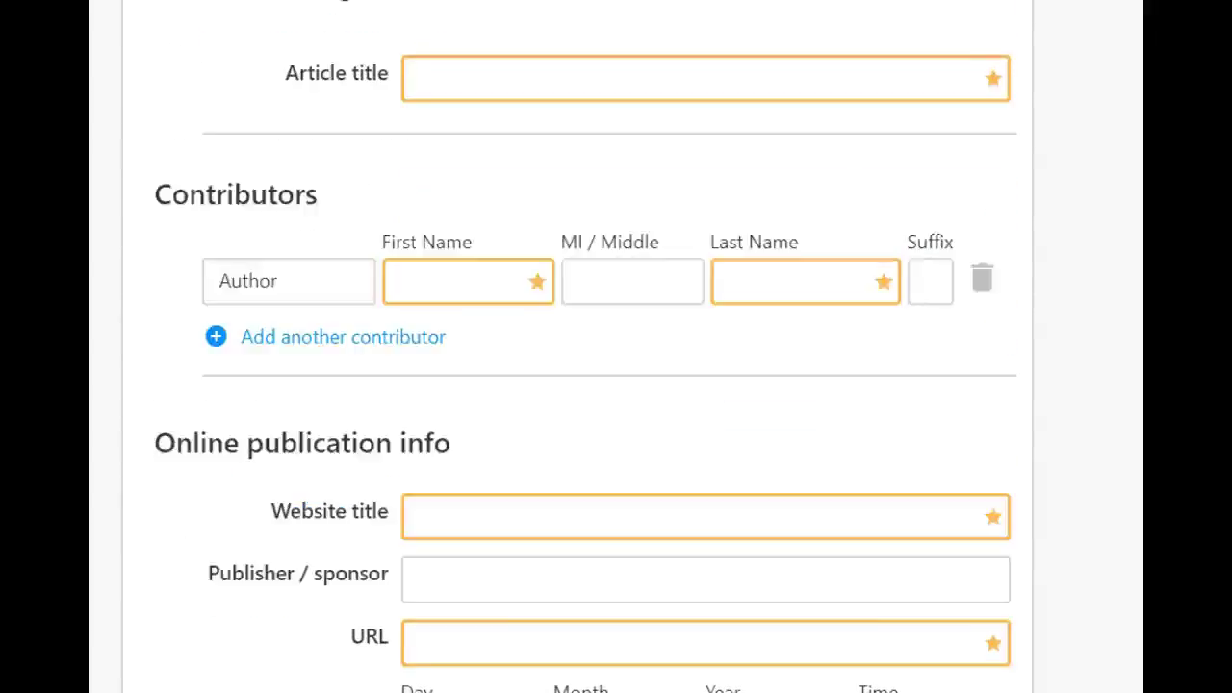
pyautogui.scroll(-1, 616, 385)
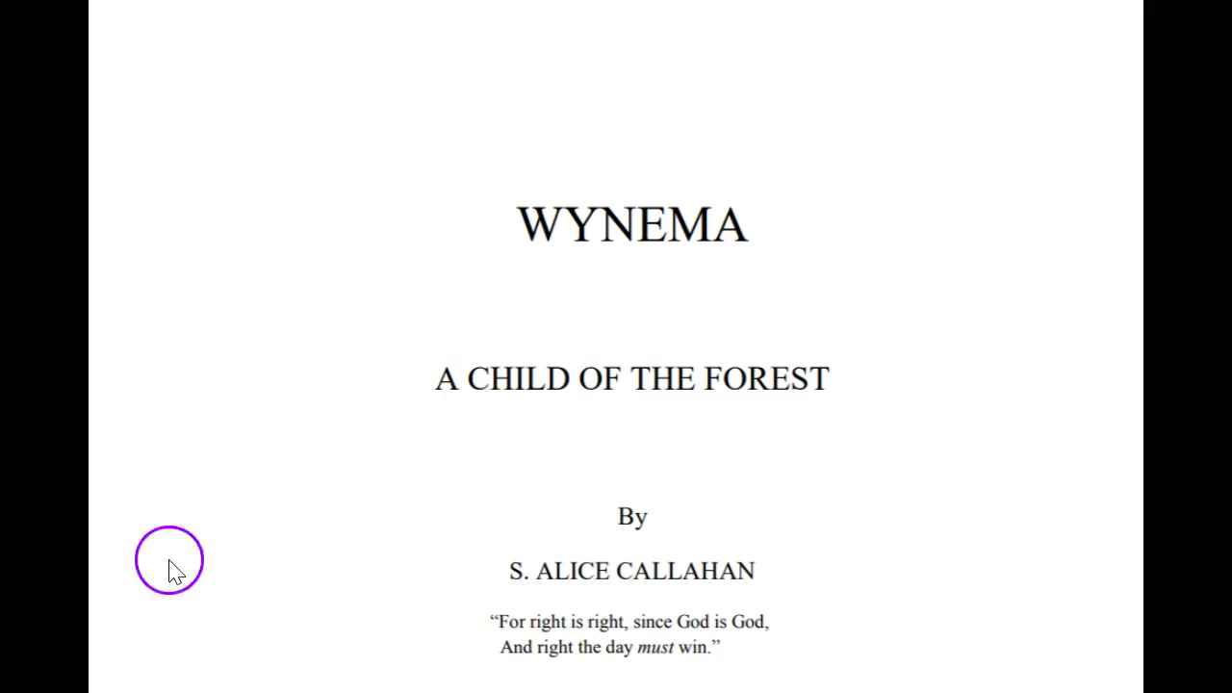
# - Copy the title 'WYNEMA A CHILD OF THE FOREST' from the PDF's title page
pyautogui.moveTo(521, 214); pyautogui.dragTo(830, 371)
pyautogui.rightClick(693, 368)
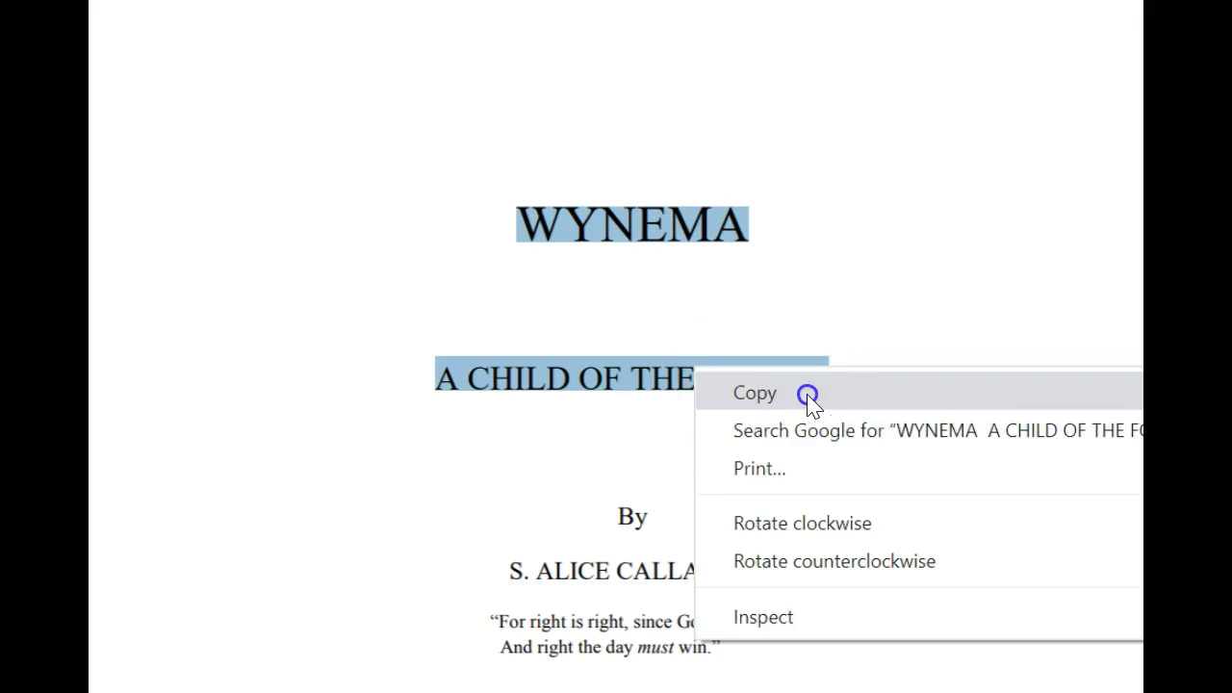
pyautogui.click(808, 395)
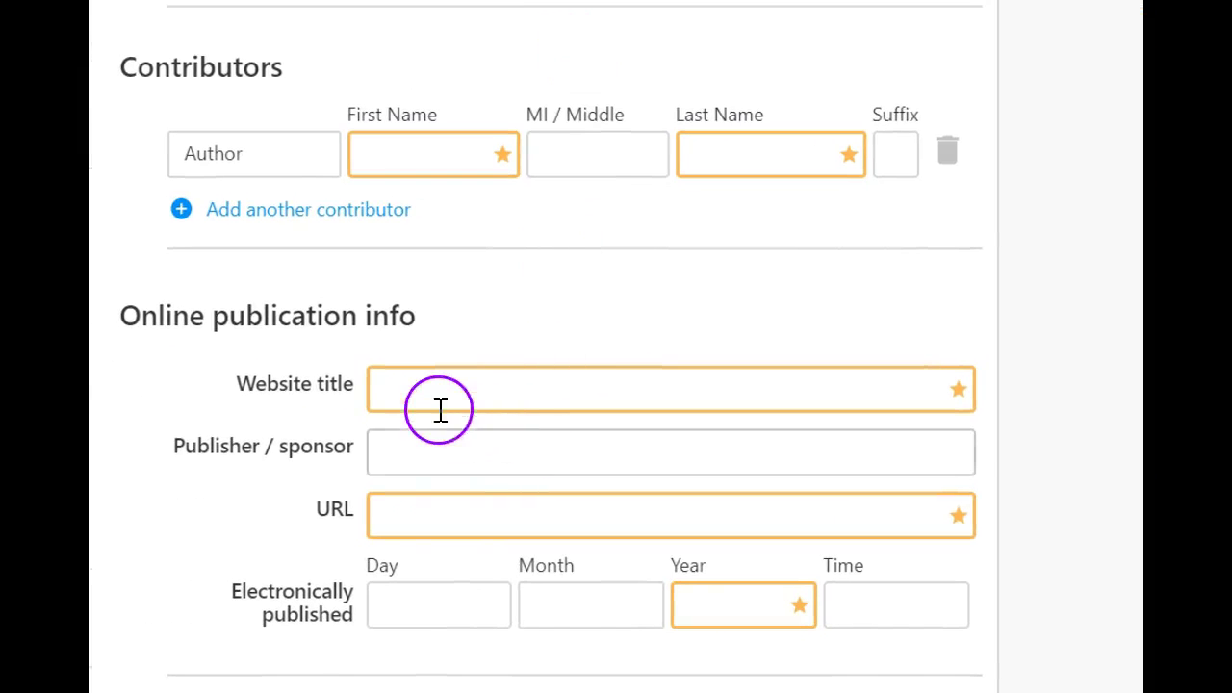
# - Paste the copied title as website title and choose National Archives and Records Administration as publisher
pyautogui.click(408, 386)
pyautogui.rightClick(407, 384)
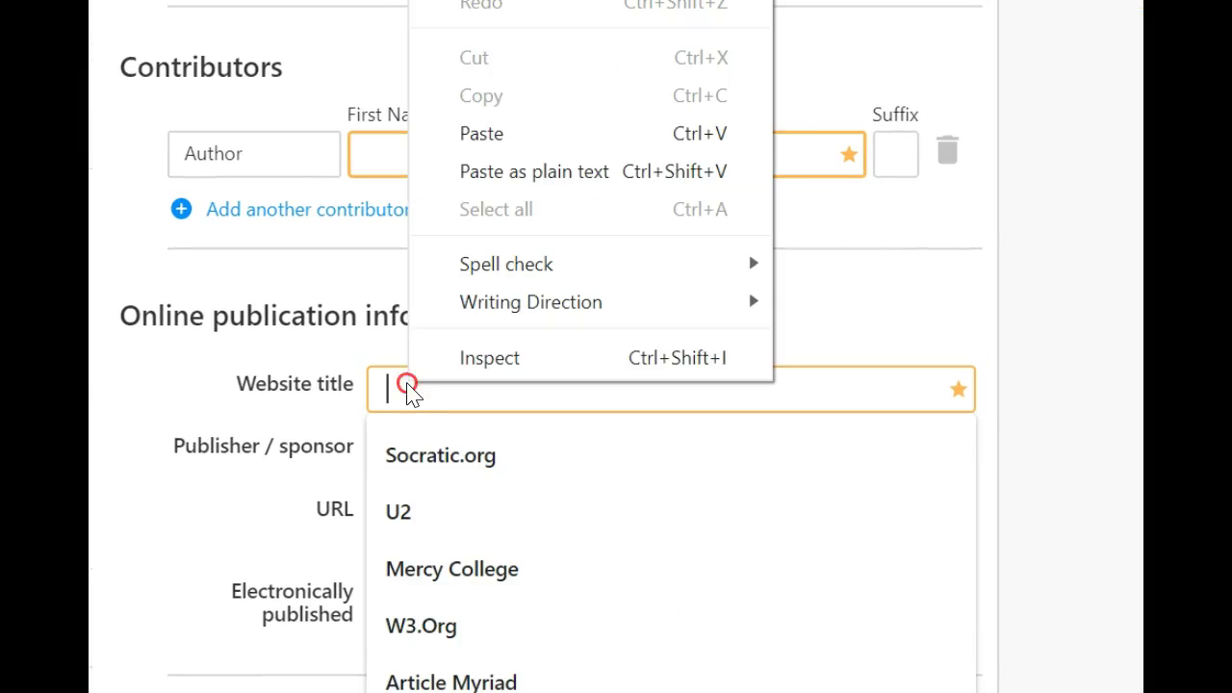
pyautogui.click(496, 134)
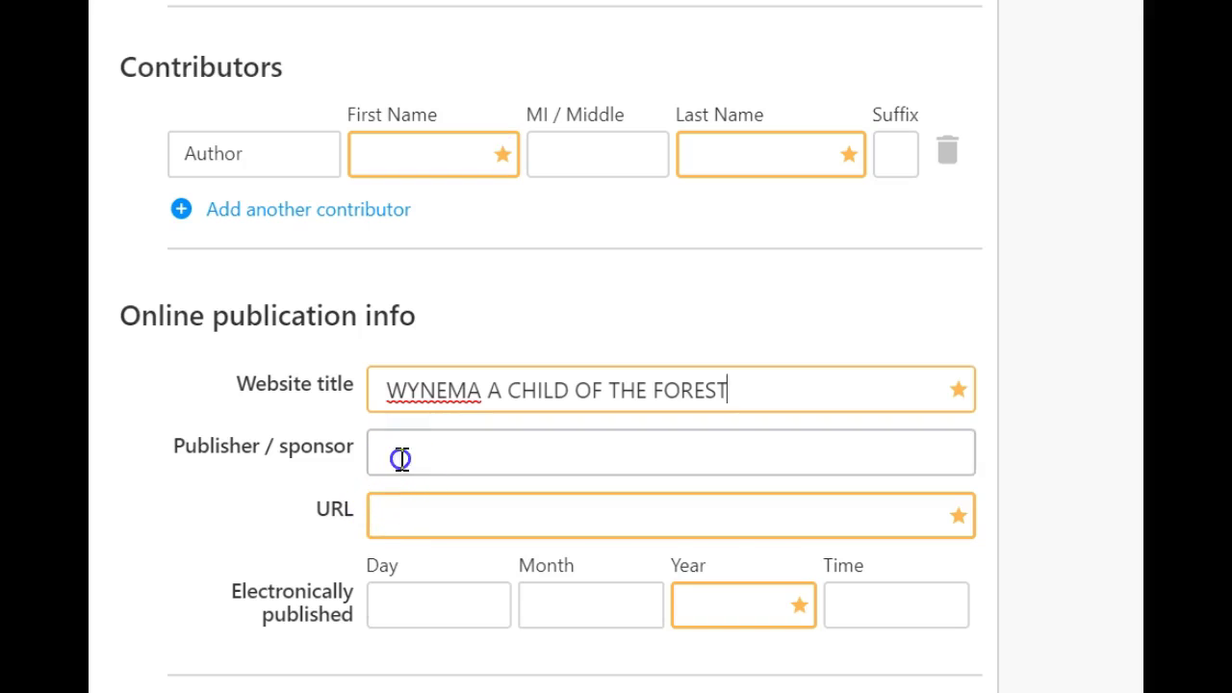
pyautogui.click(398, 470)
pyautogui.click(551, 536)
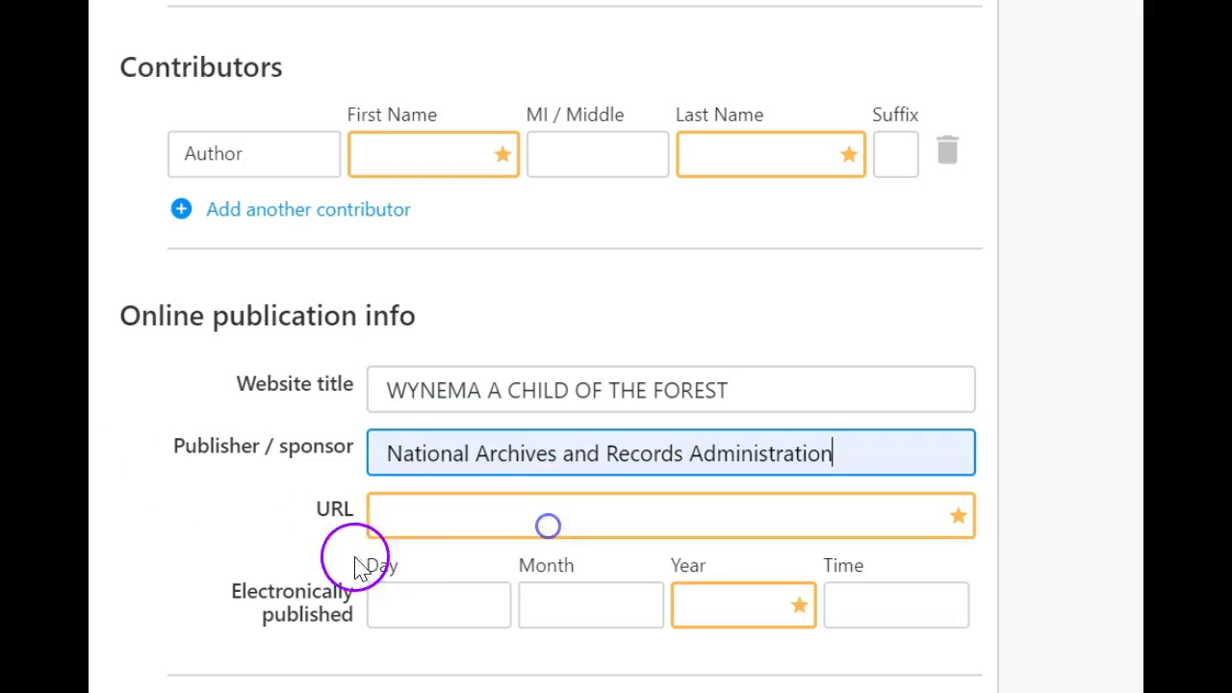
# - Clear the mistakenly pasted title from the URL field and return to fix the website title
pyautogui.click(407, 525)
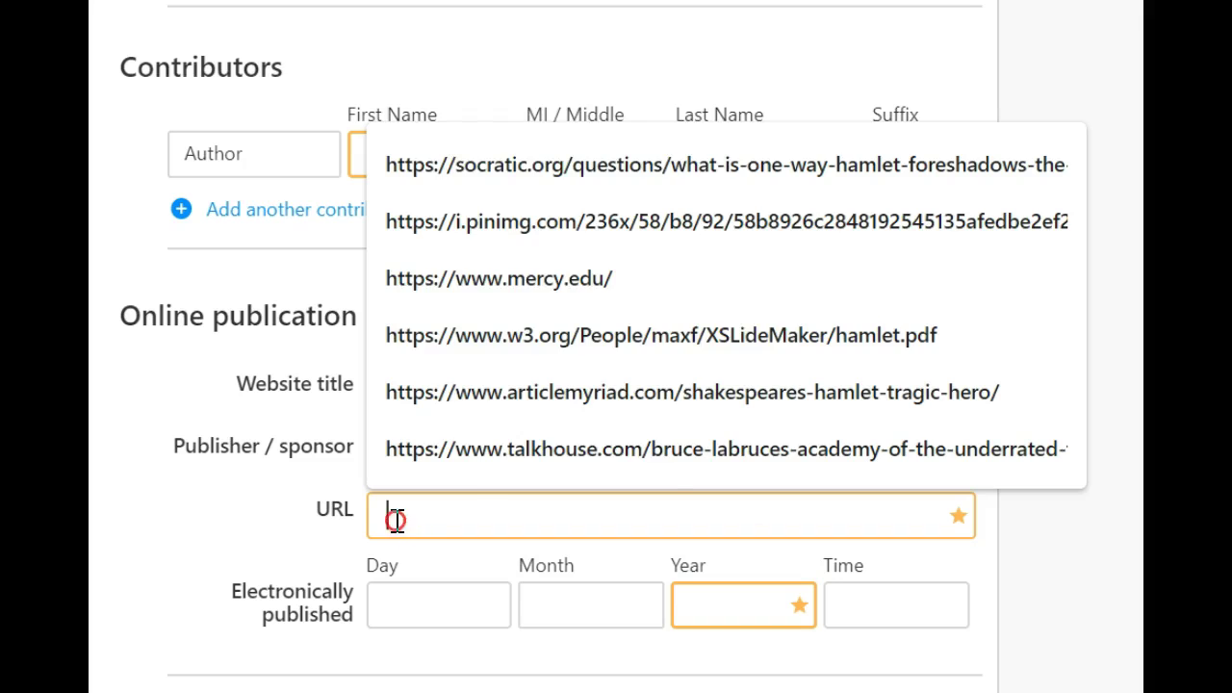
pyautogui.rightClick(396, 520)
pyautogui.click(438, 270)
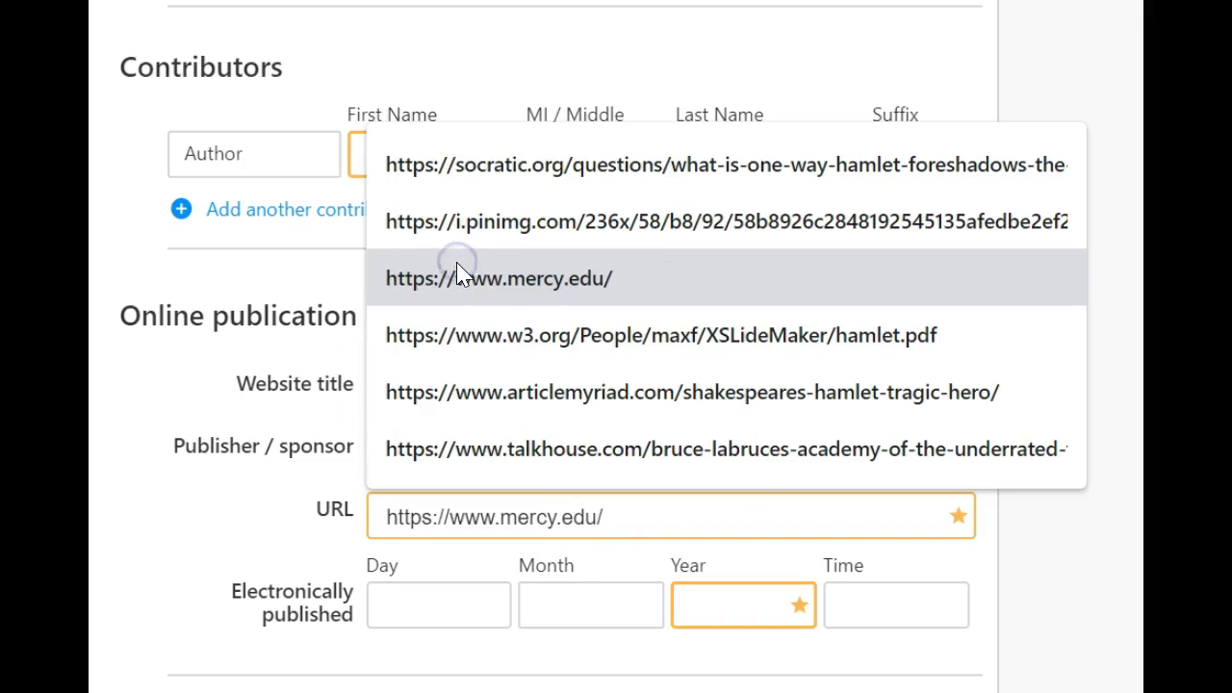
pyautogui.moveTo(729, 517); pyautogui.dragTo(289, 530)
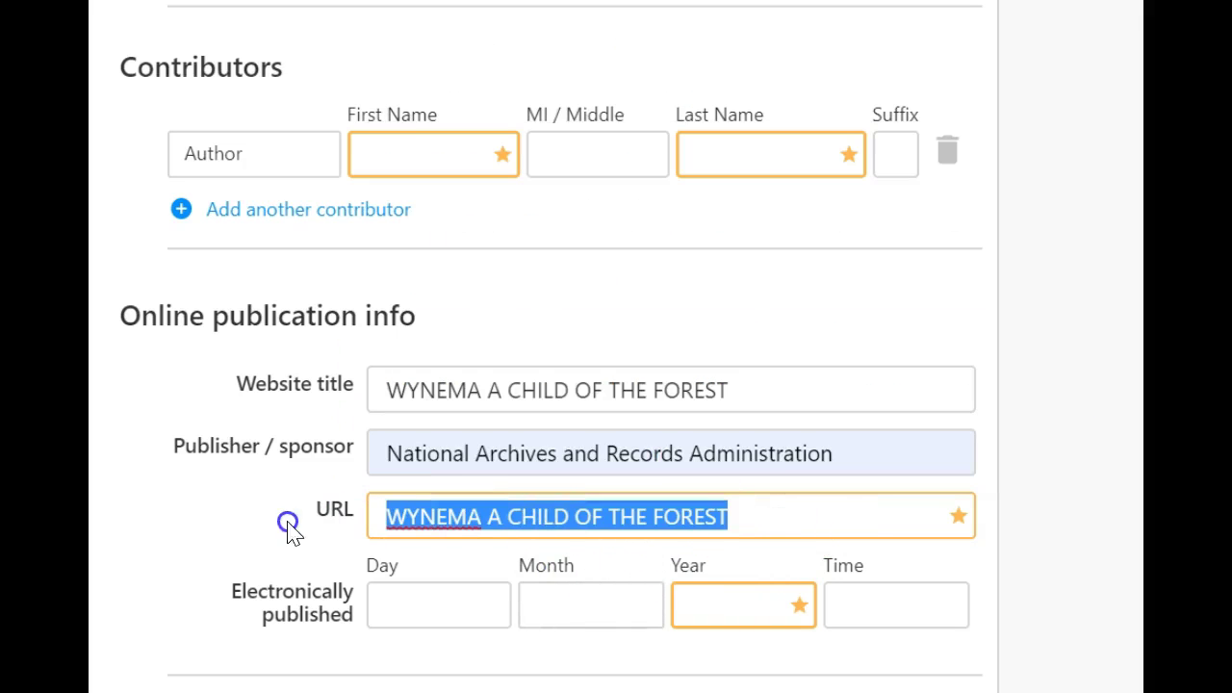
pyautogui.press('BackSpace')
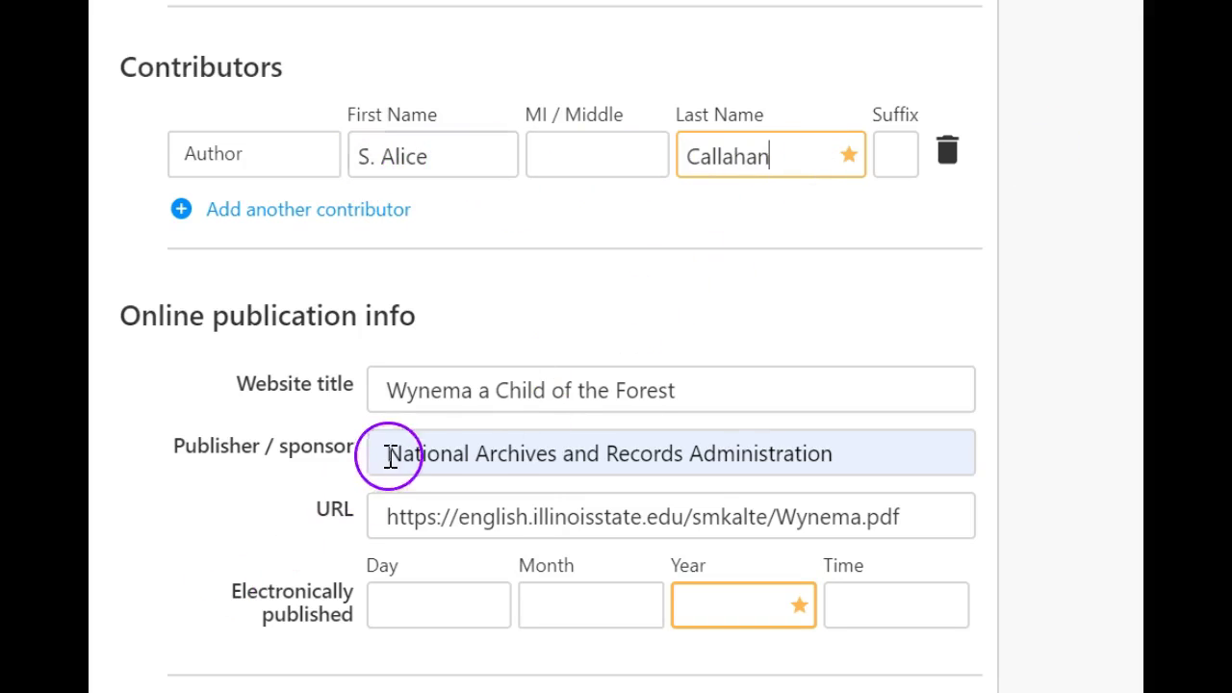
pyautogui.click(698, 390)
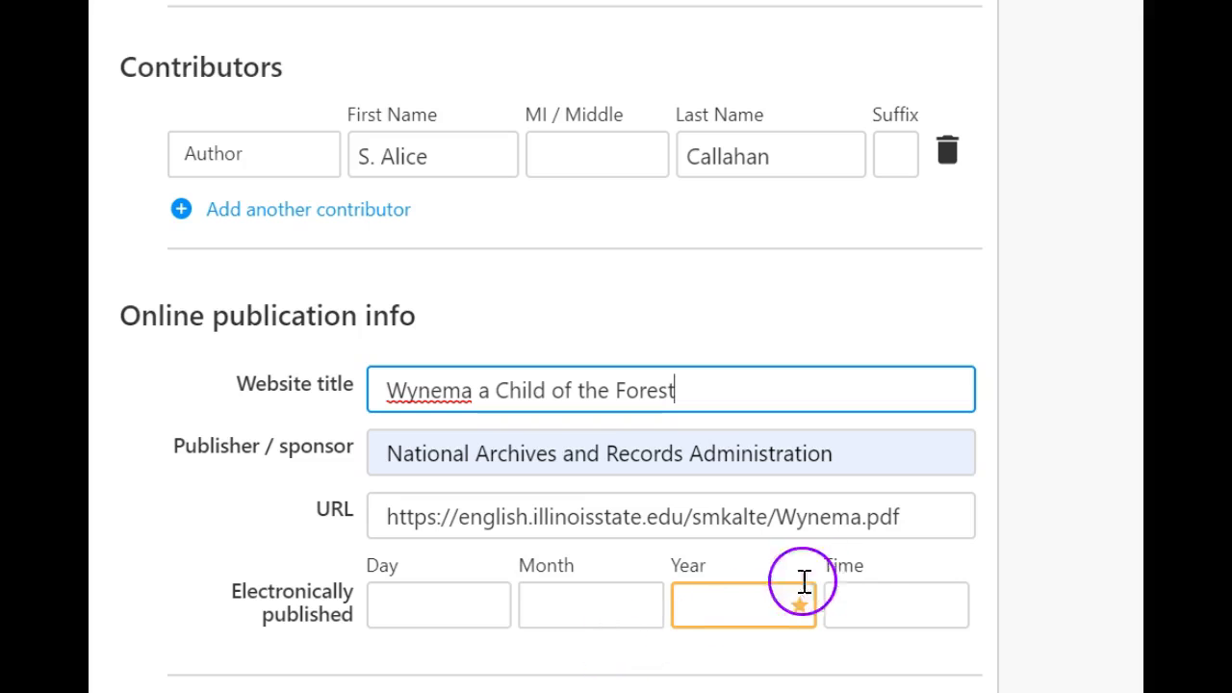
pyautogui.scroll(-5, 616, 385)
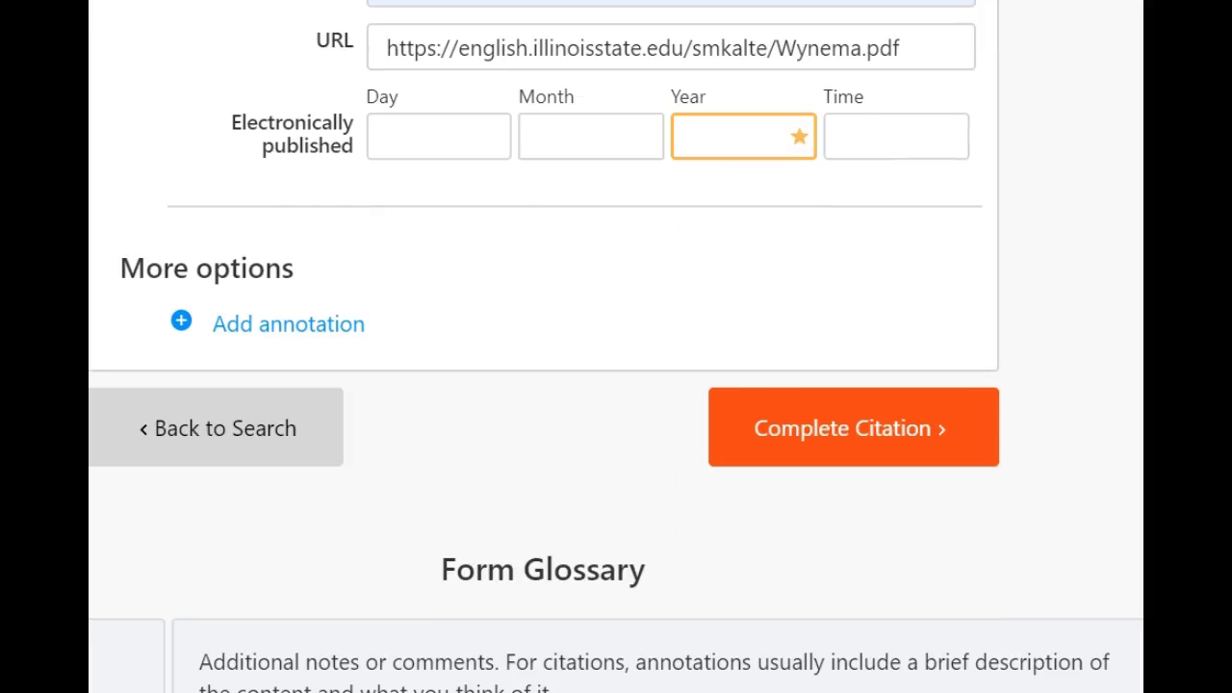
# - Complete the Callahan citation, copy its Works Cited entry, and clear the PDF title highlight
pyautogui.click(762, 432)
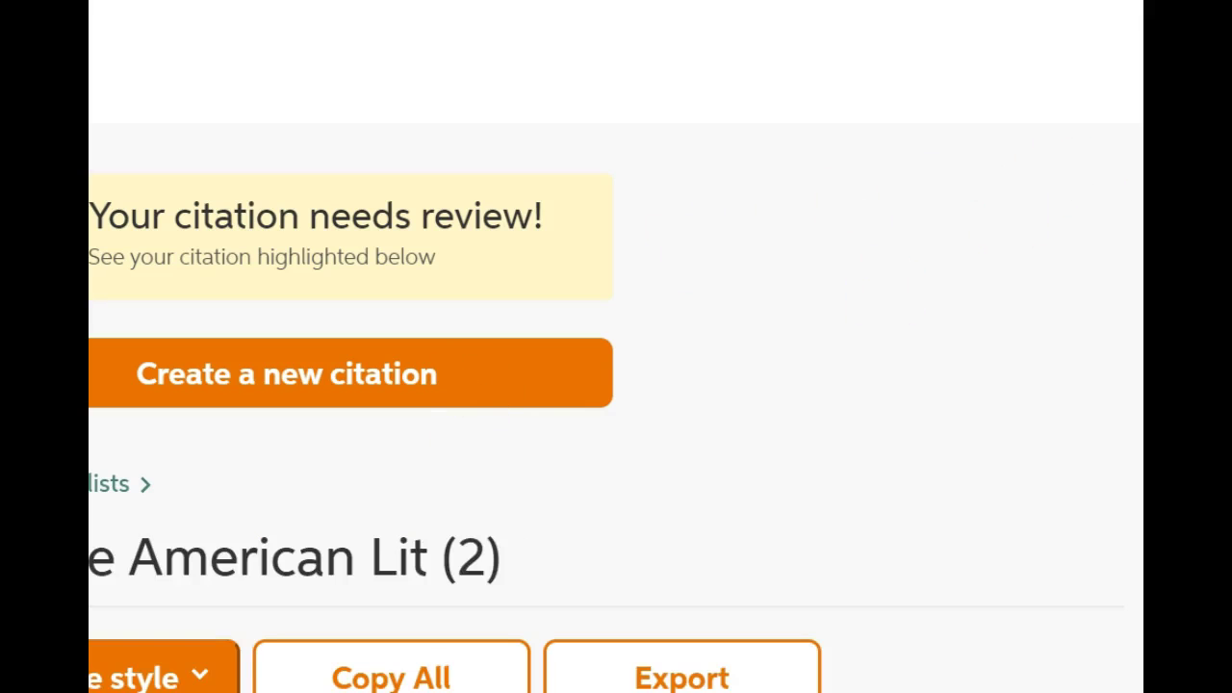
pyautogui.scroll(-5, 616, 385)
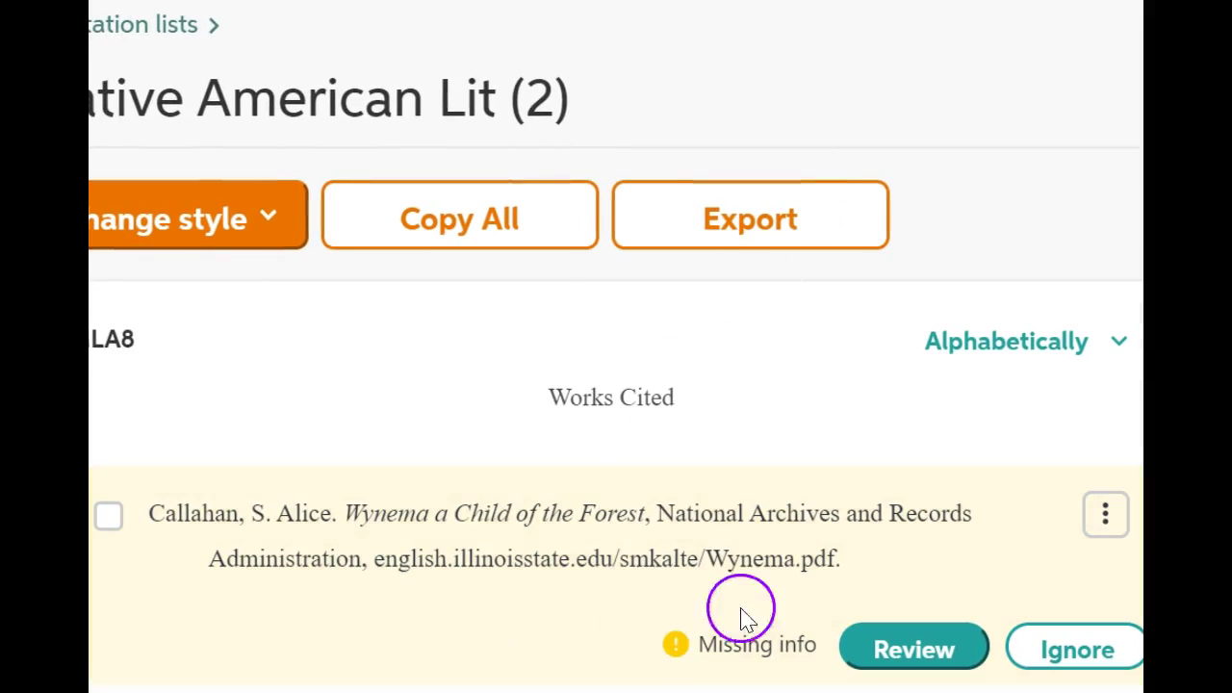
pyautogui.moveTo(899, 569)
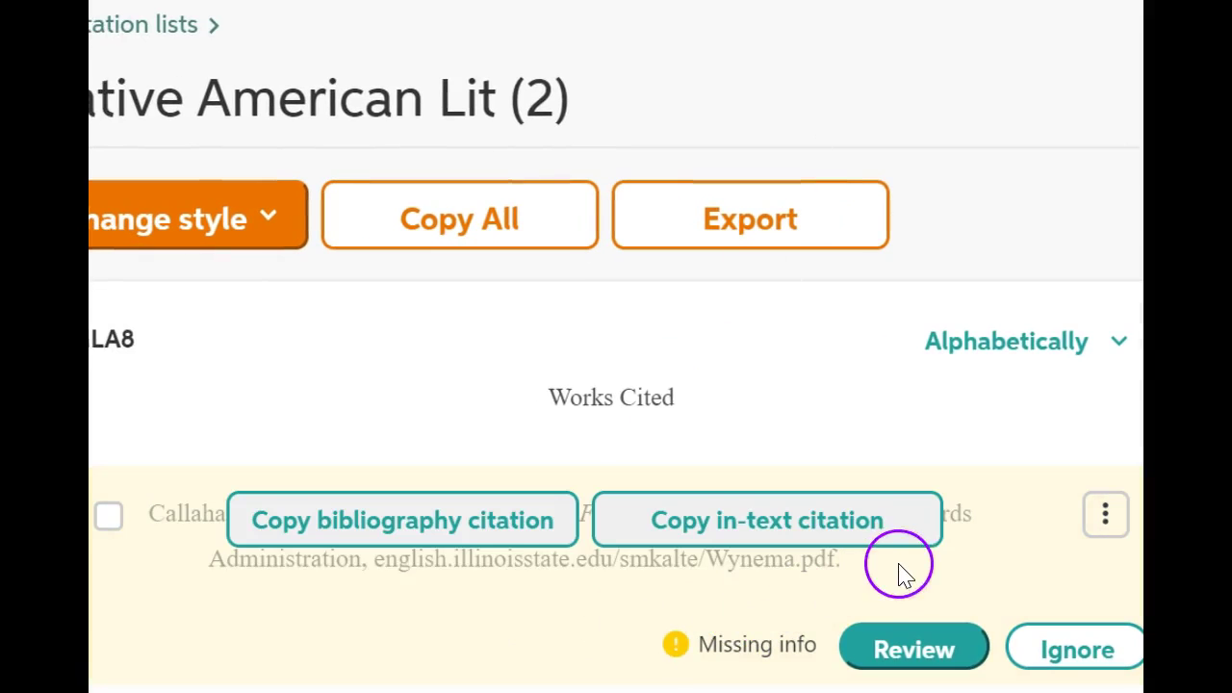
pyautogui.click(488, 528)
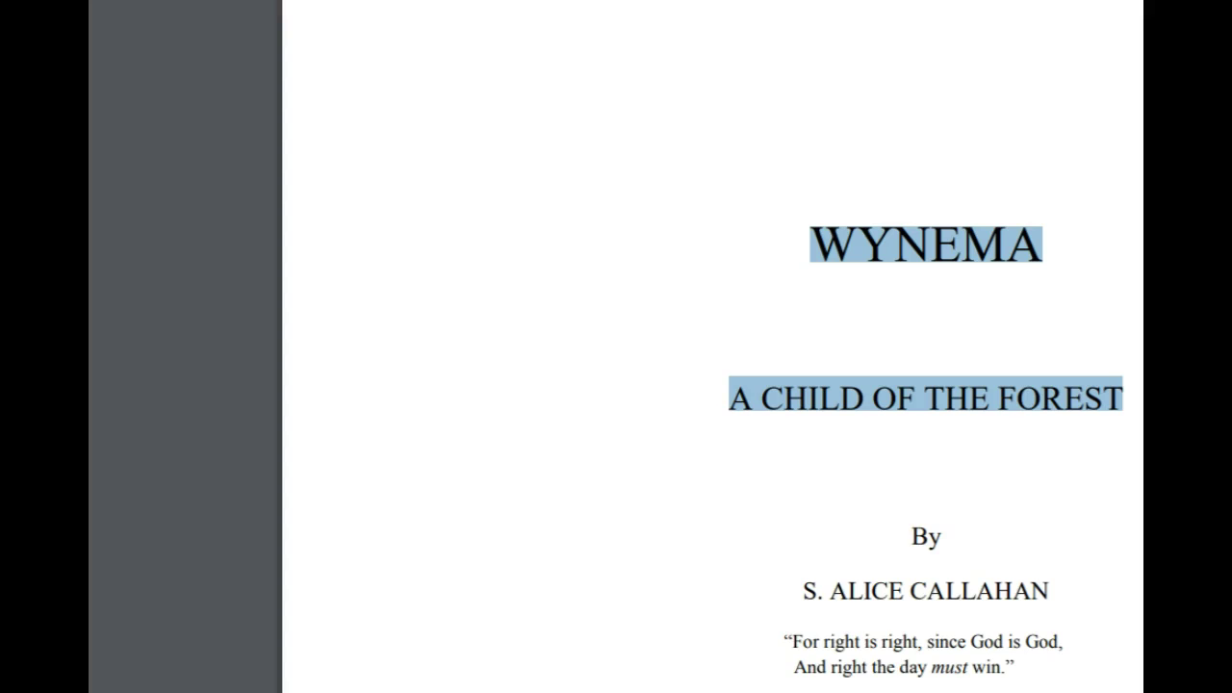
pyautogui.click(674, 55)
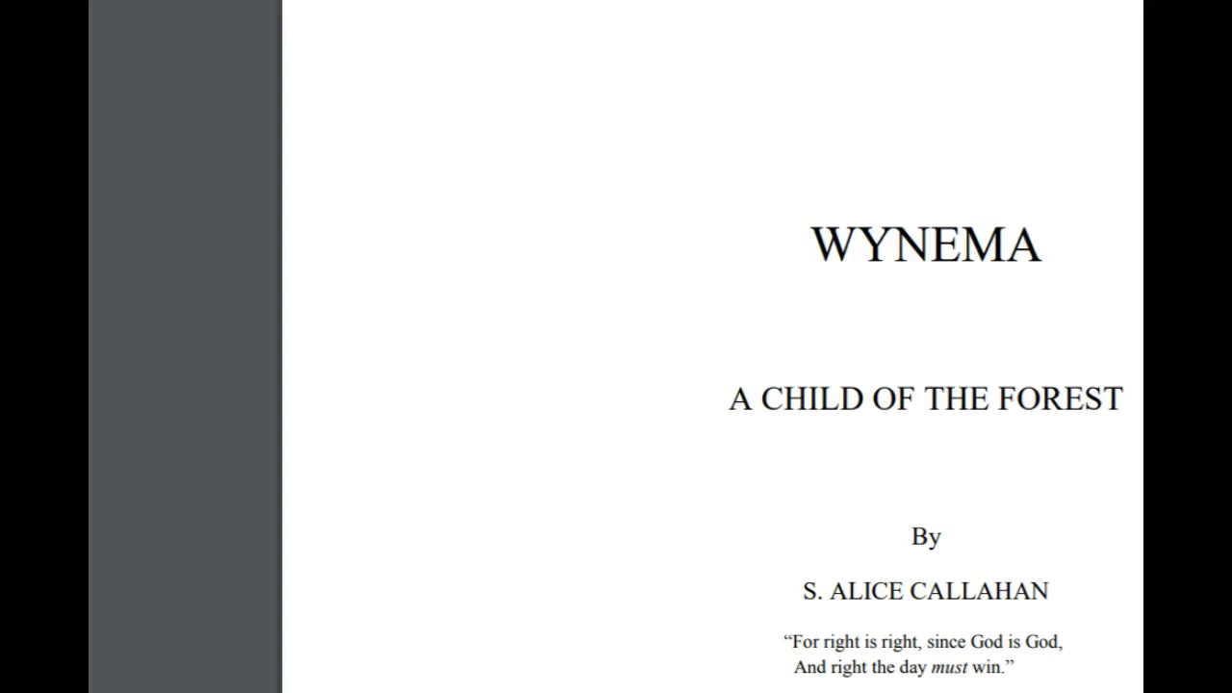